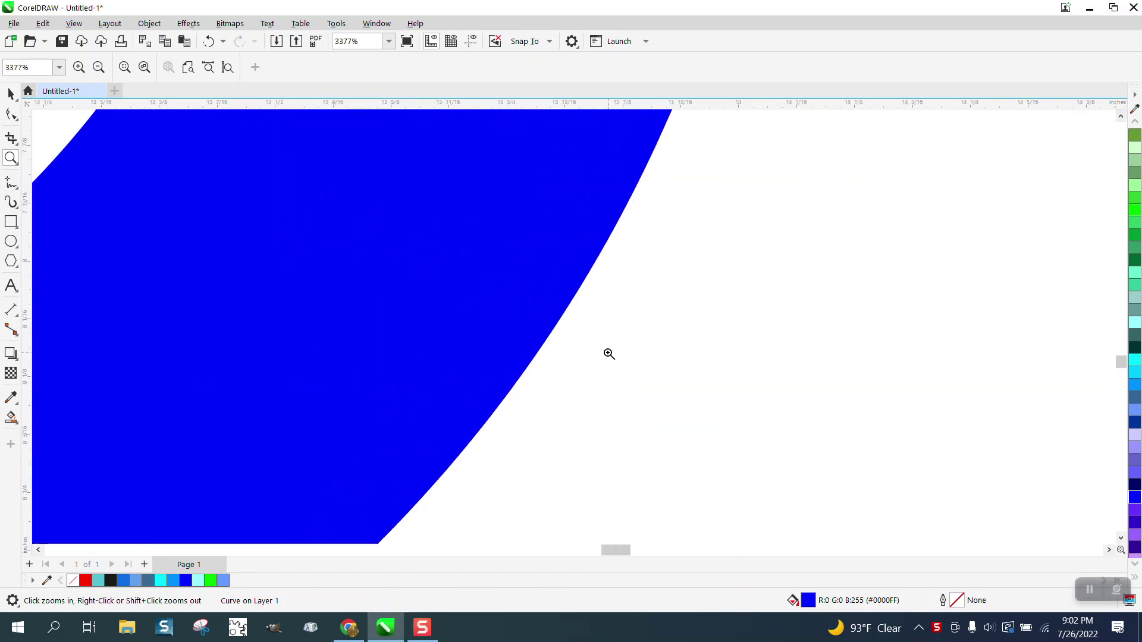
# Zoom in on the rings beside the page, undoing an accidental move of the gradient ring.
pyautogui.scroll(-10, 609, 354)
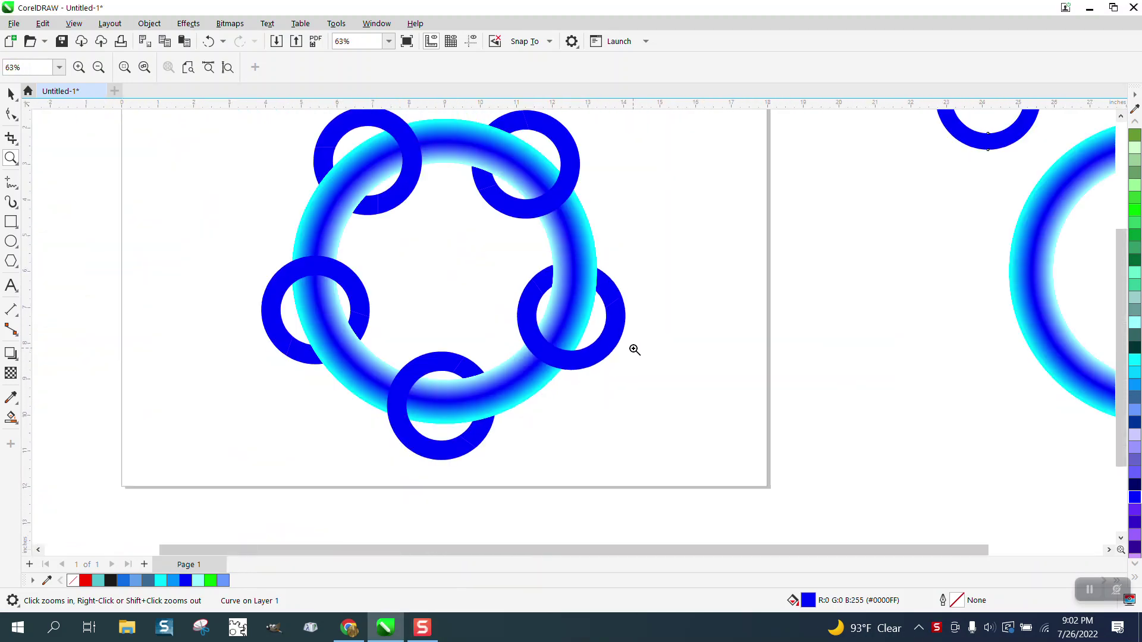
pyautogui.scroll(-3, 634, 350)
pyautogui.moveTo(731, 251); pyautogui.dragTo(877, 388)
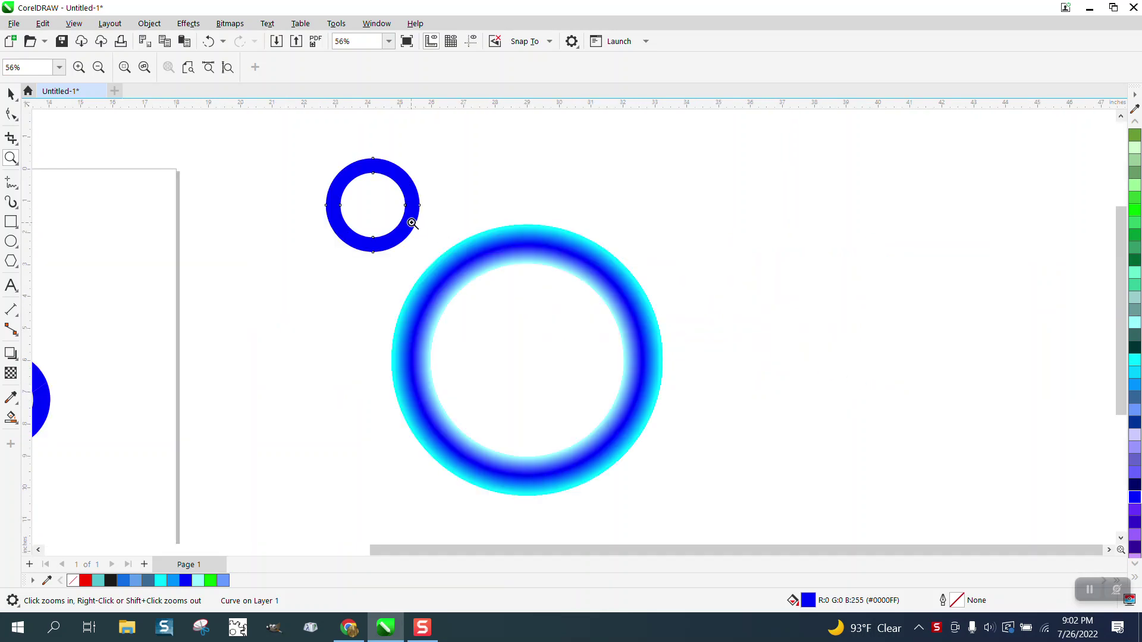
pyautogui.click(11, 94)
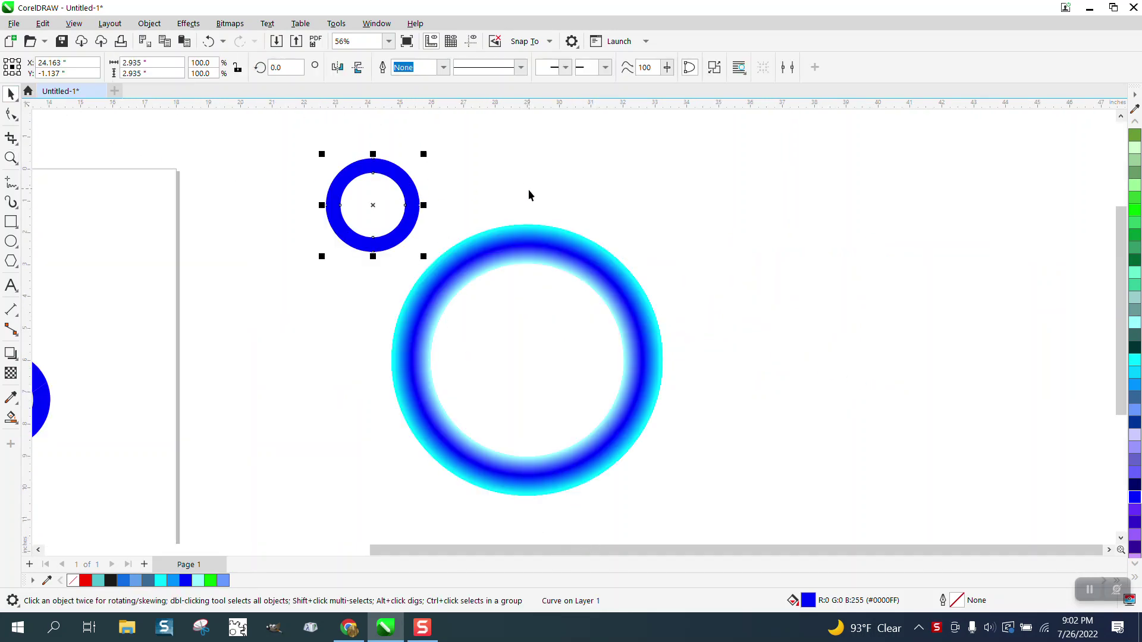
pyautogui.click(541, 243)
pyautogui.moveTo(540, 244); pyautogui.dragTo(624, 230)
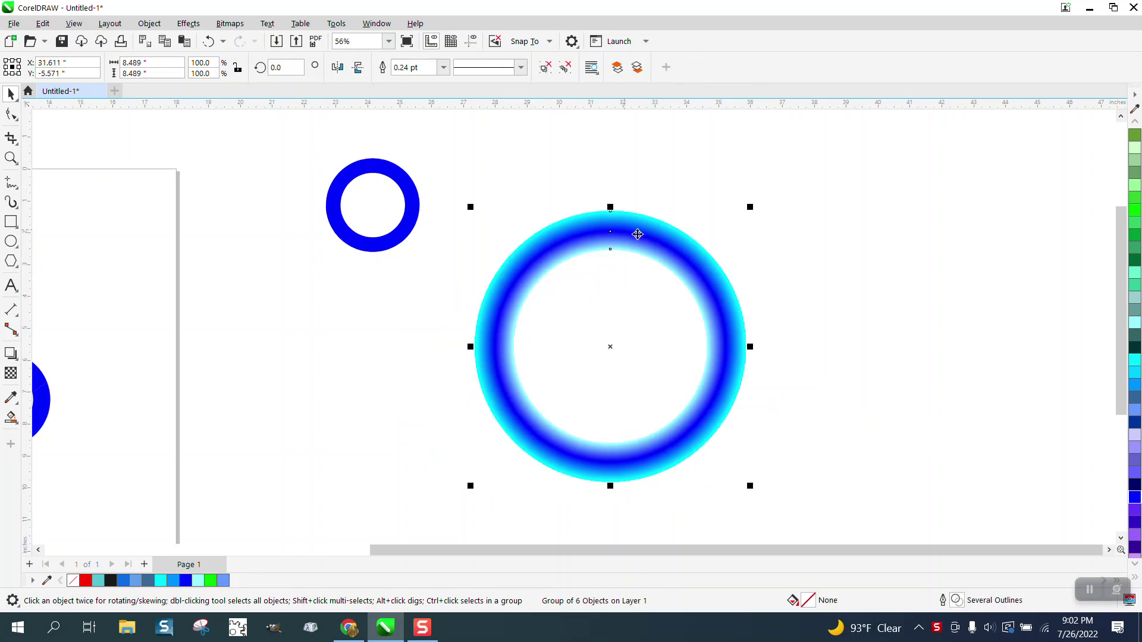
pyautogui.click(211, 43)
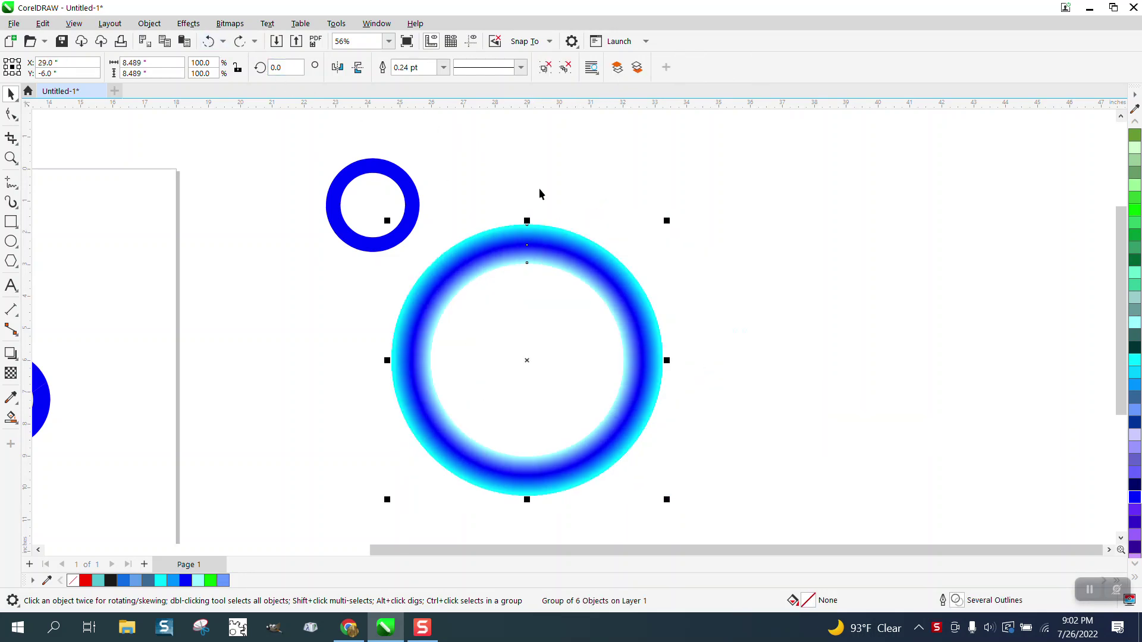
# Drag the small blue ring onto the gradient ring's upper-left edge, undoing a stray piece move.
pyautogui.scroll(-2, 538, 188)
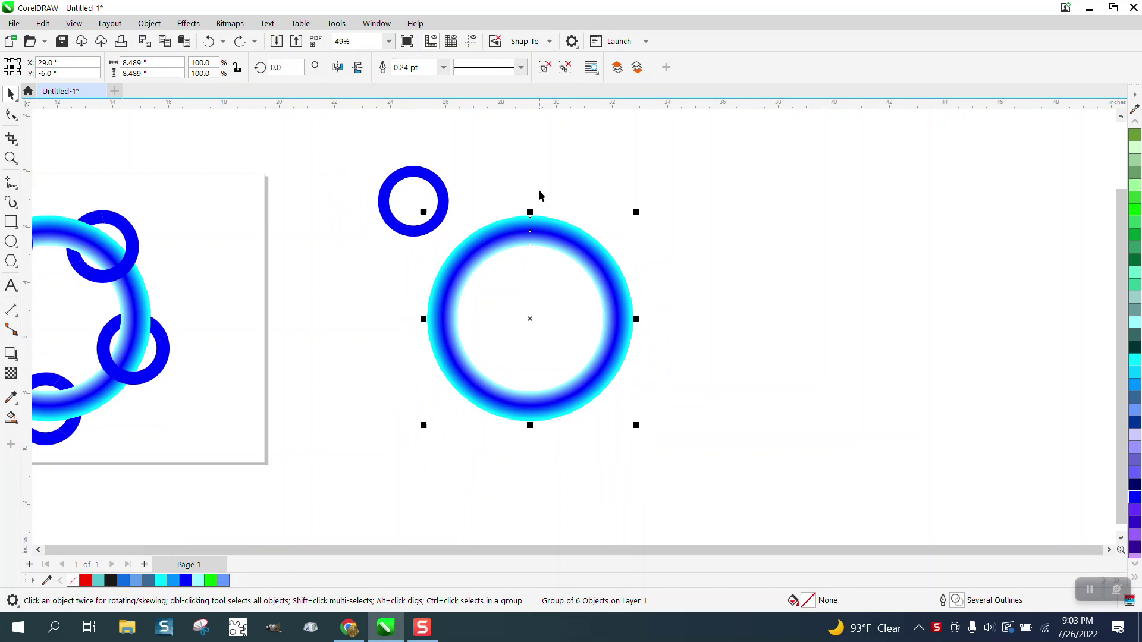
pyautogui.moveTo(227, 235); pyautogui.dragTo(285, 209)
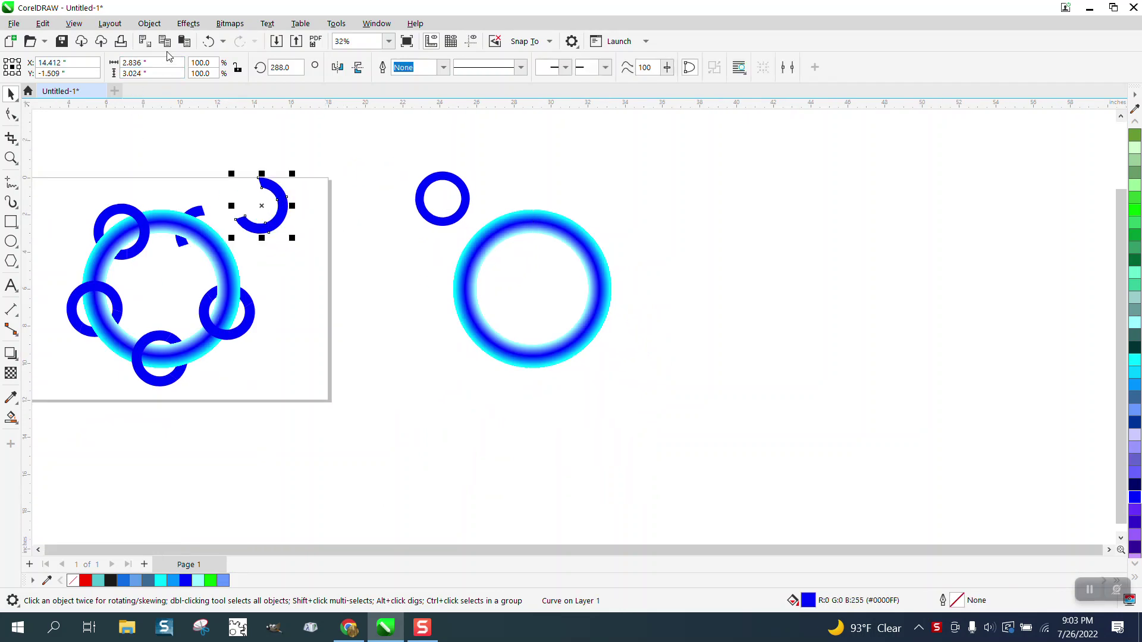
pyautogui.click(208, 41)
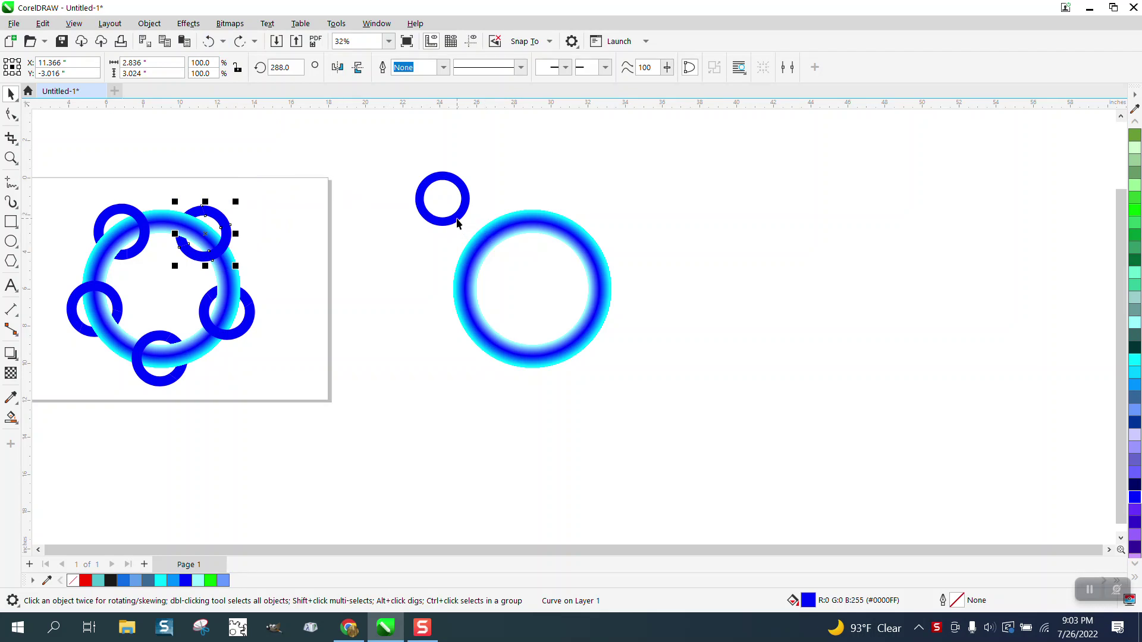
pyautogui.moveTo(457, 223); pyautogui.dragTo(509, 261)
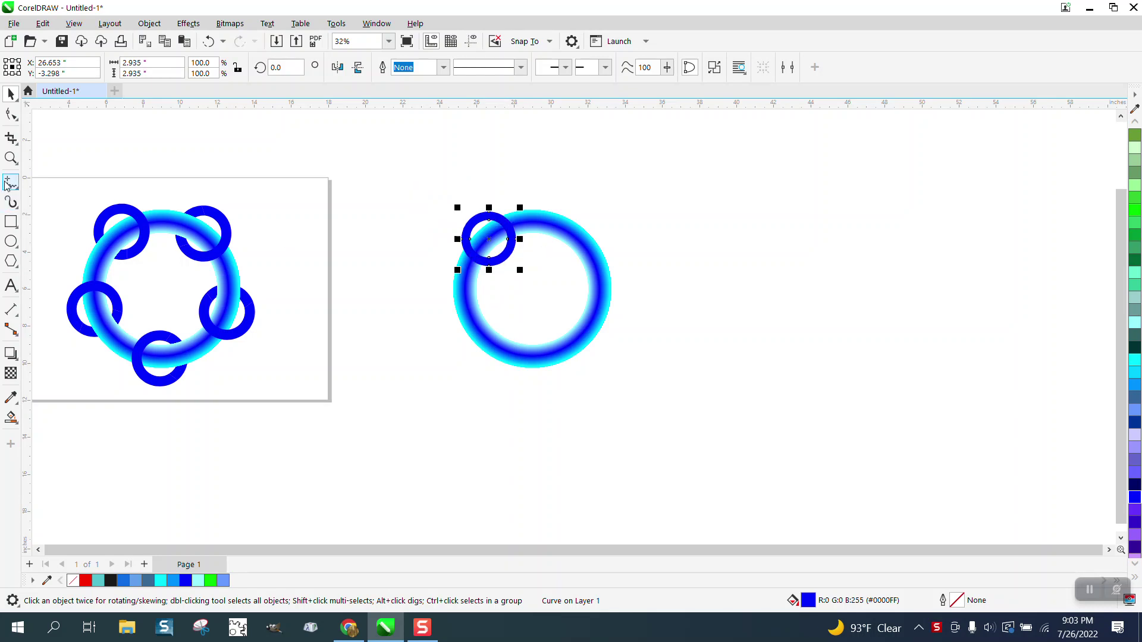
# Zoom in on the overlapping rings and draw a rectangle over the small ring's lower-left.
pyautogui.click(11, 157)
pyautogui.moveTo(425, 204); pyautogui.dragTo(616, 350)
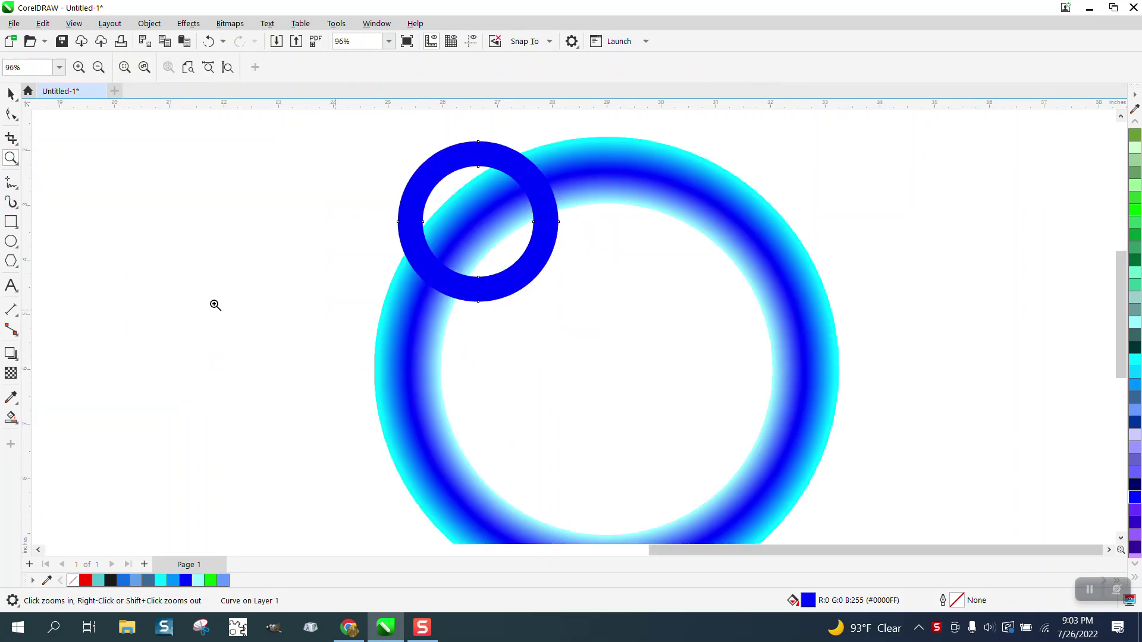
pyautogui.click(11, 222)
pyautogui.moveTo(367, 229); pyautogui.dragTo(510, 312)
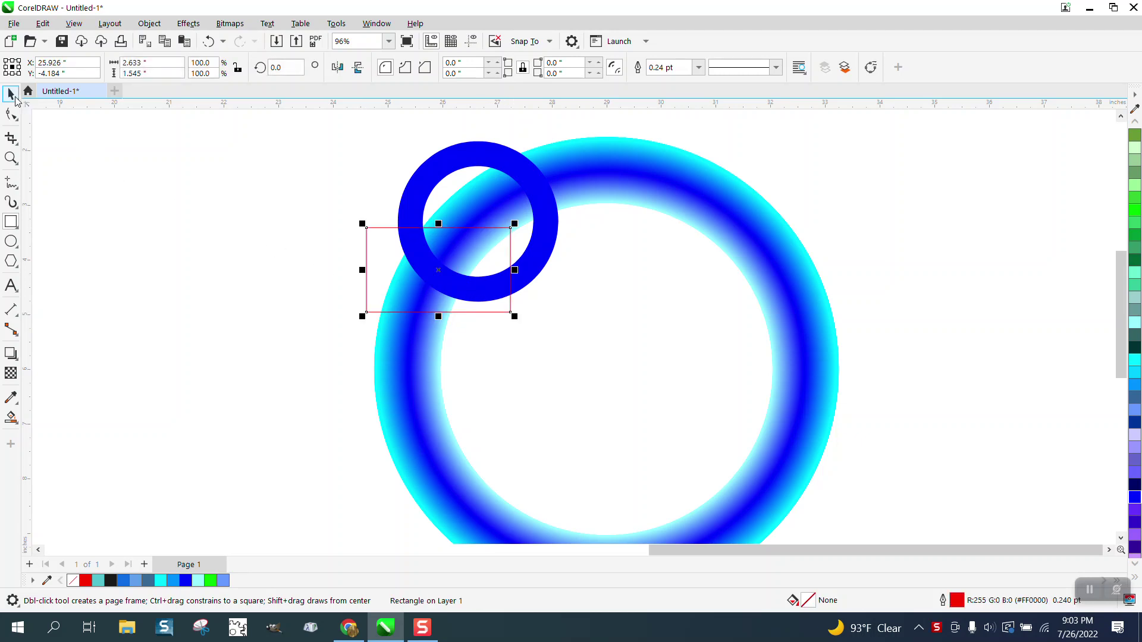
# Intersect the small ring with the rectangle to create a separate arc piece.
pyautogui.click(12, 95)
pyautogui.scroll(-2, 331, 167)
pyautogui.moveTo(305, 131); pyautogui.dragTo(746, 448)
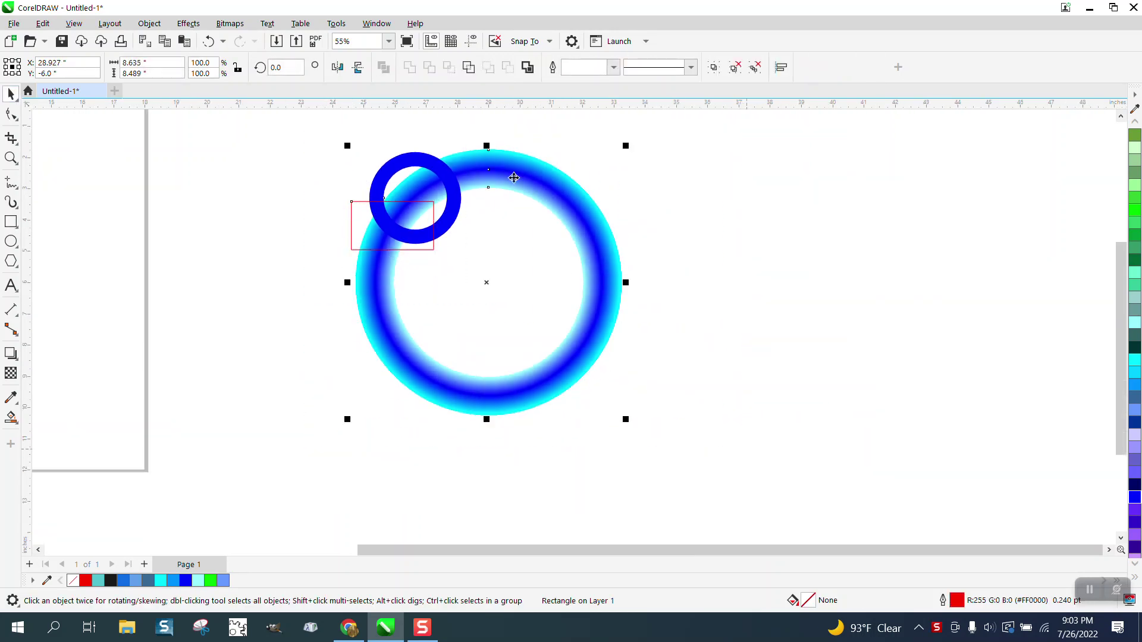
pyautogui.click(467, 121)
pyautogui.moveTo(329, 144); pyautogui.dragTo(501, 284)
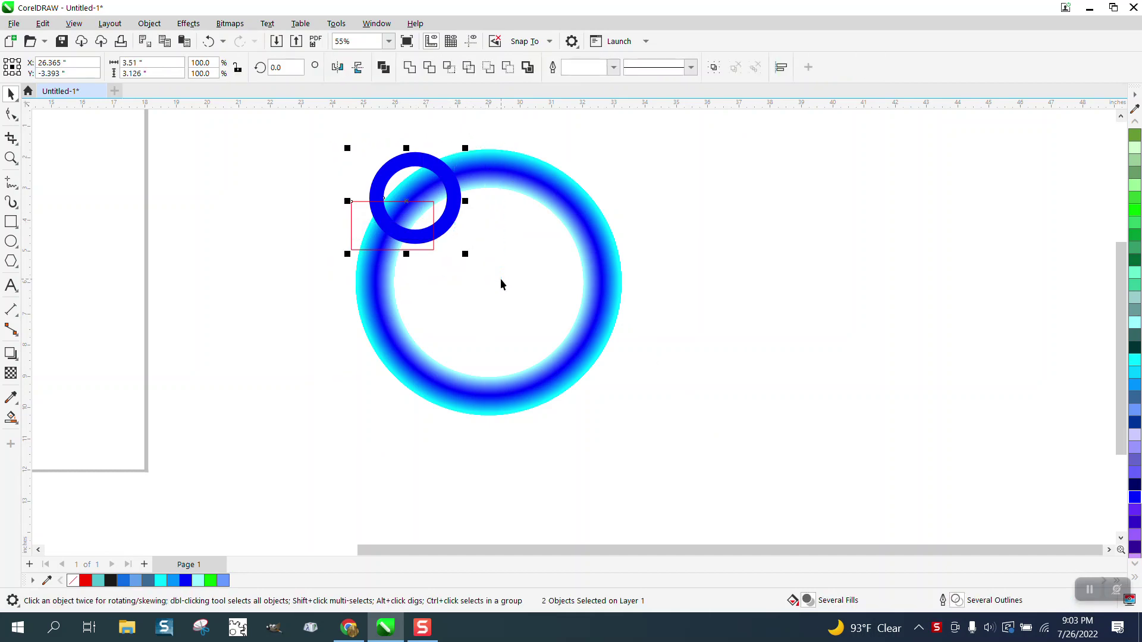
pyautogui.click(449, 66)
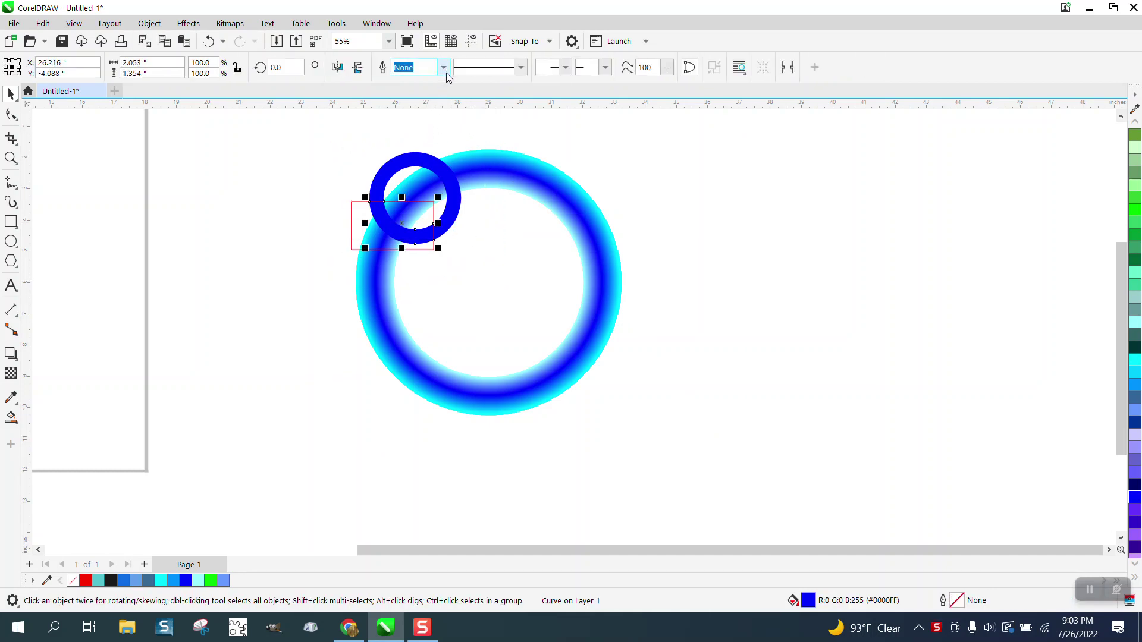
# Nudge the new arc and the small ring to the right, clear of each other.
pyautogui.press('Right')
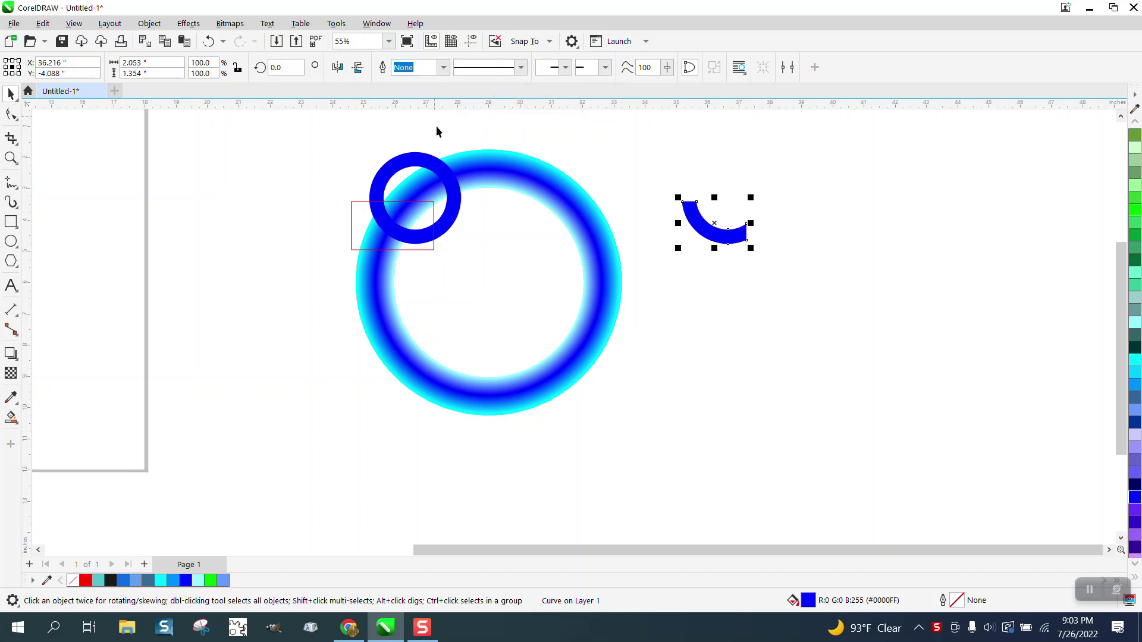
pyautogui.click(427, 159)
pyautogui.press('Right')
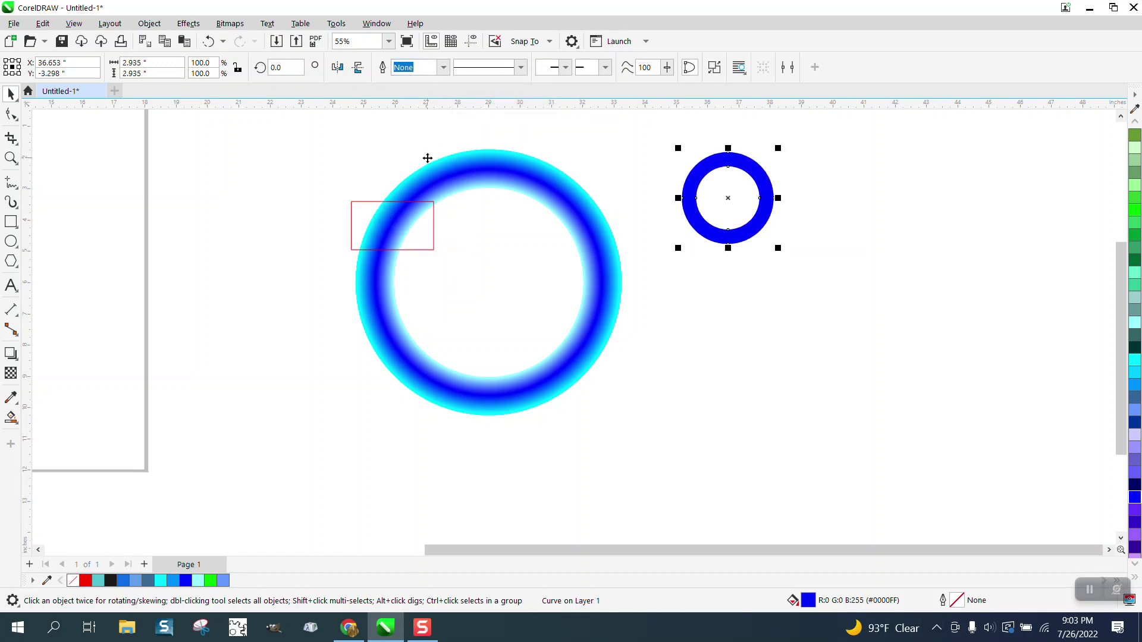
pyautogui.press('Right')
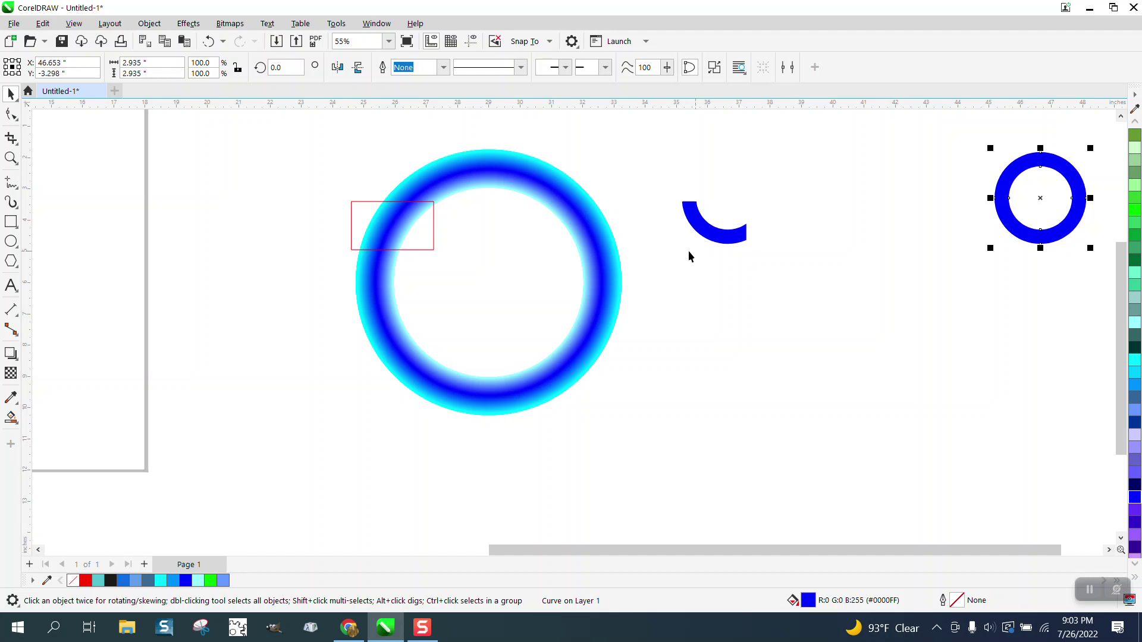
# Cut the rectangle's area out of the spare ring and move the arc onto the gradient ring's upper left.
pyautogui.click(433, 238)
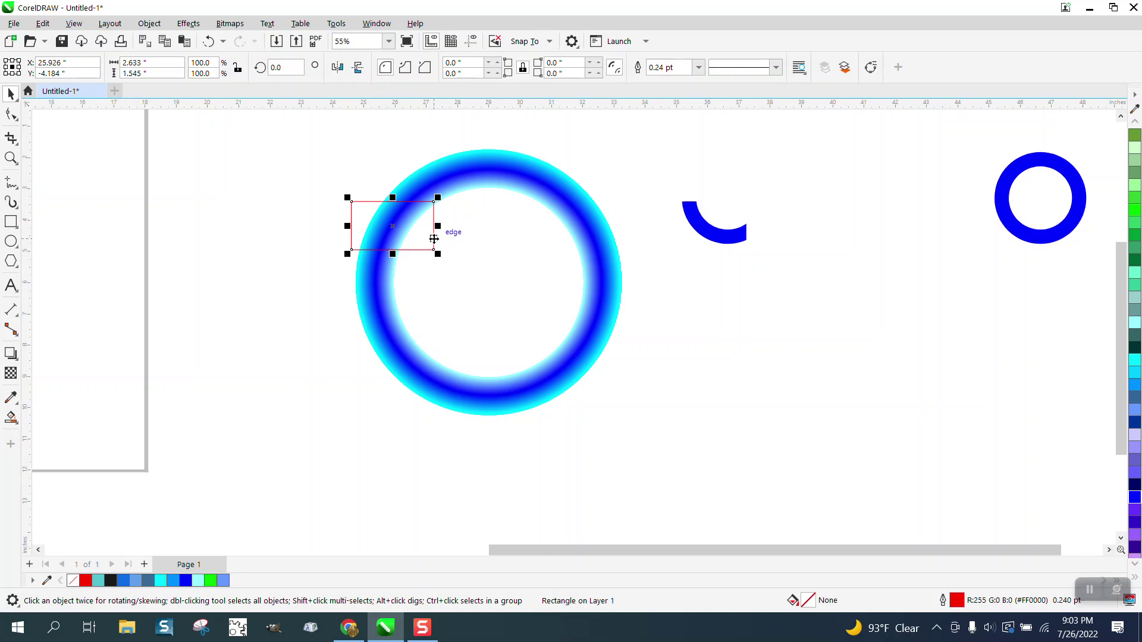
pyautogui.press('Right')
pyautogui.press('Right')
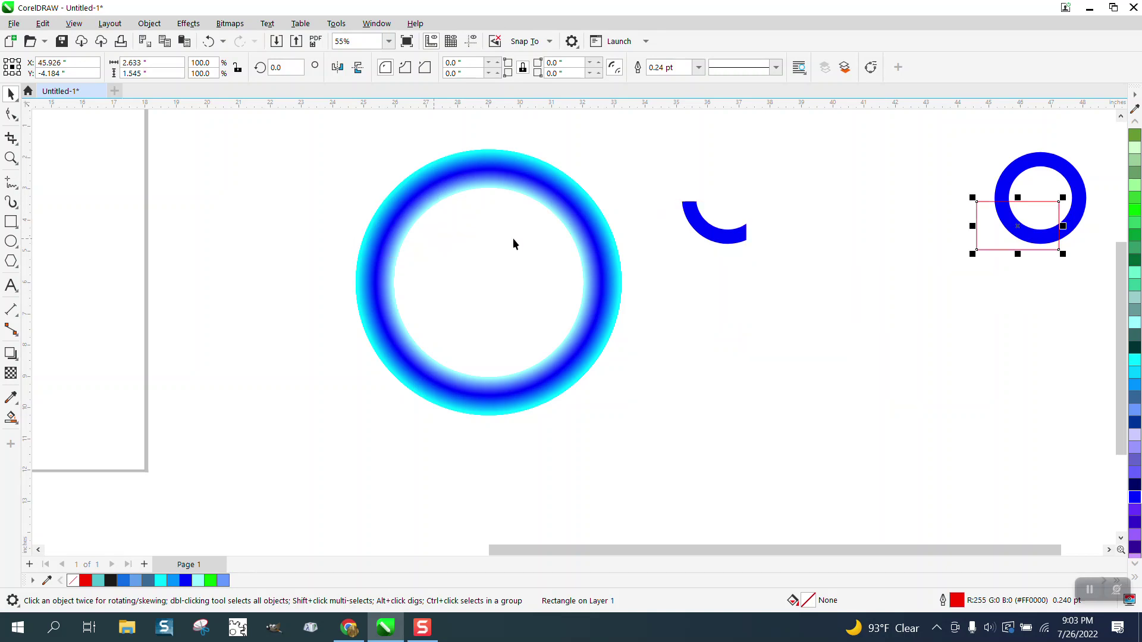
pyautogui.moveTo(933, 147); pyautogui.dragTo(1100, 285)
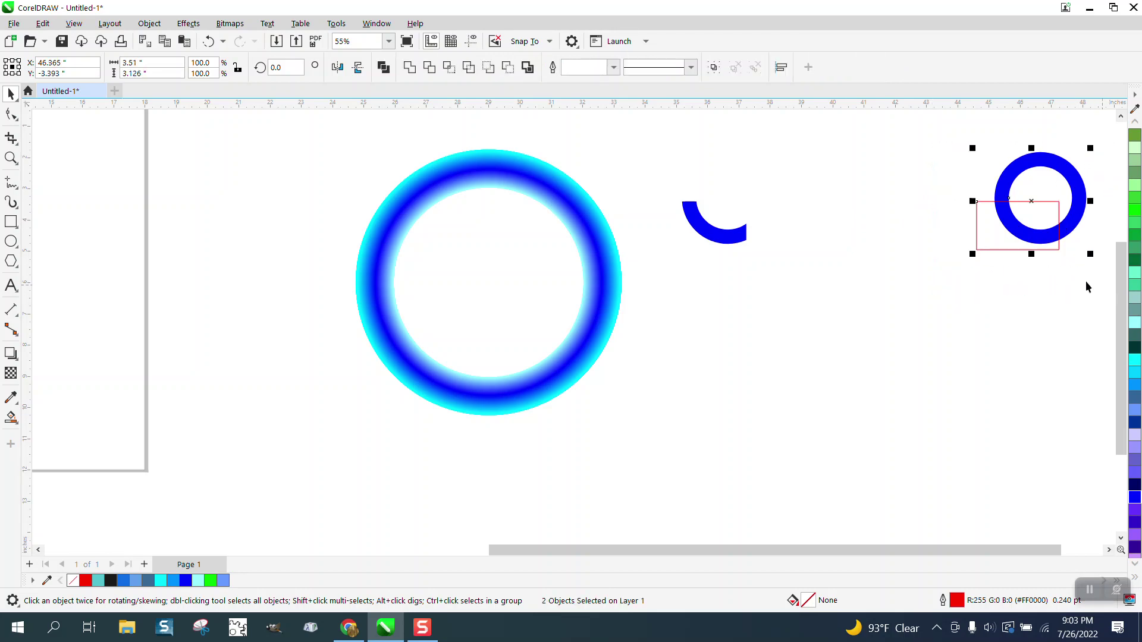
pyautogui.click(508, 69)
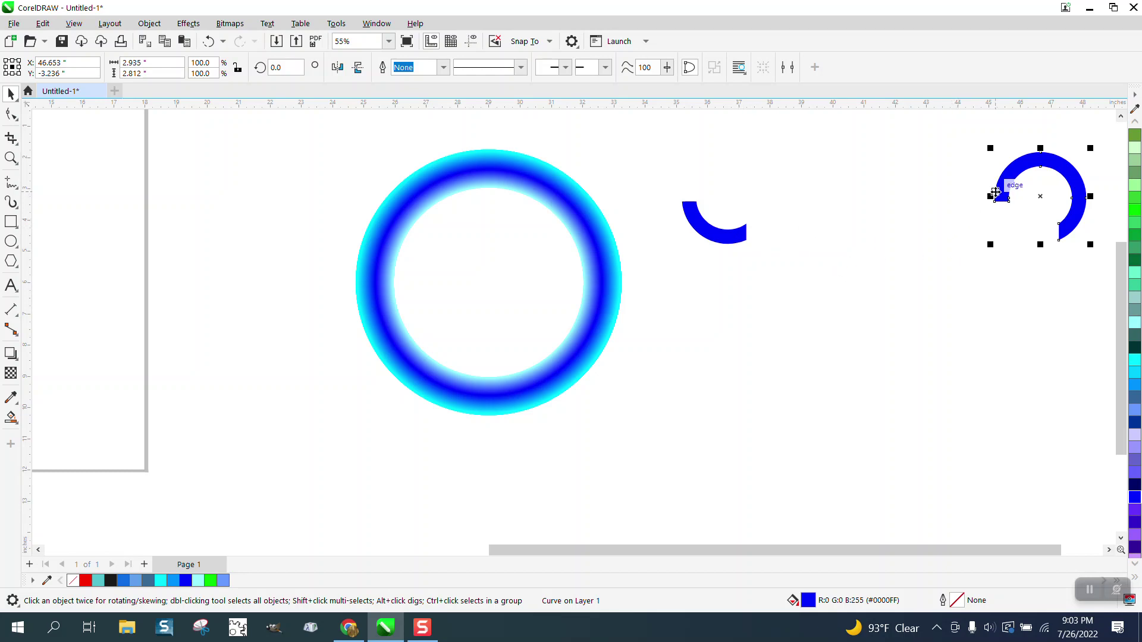
pyautogui.hotkey('shift', 'Left')
pyautogui.hotkey('shift', 'Left')
pyautogui.hotkey('shift', 'Left')
pyautogui.hotkey('shift', 'Left')
pyautogui.hotkey('shift', 'Left')
pyautogui.hotkey('shift', 'Left')
pyautogui.hotkey('shift', 'Left')
pyautogui.hotkey('shift', 'Left')
pyautogui.hotkey('shift', 'Left')
pyautogui.hotkey('shift', 'Left')
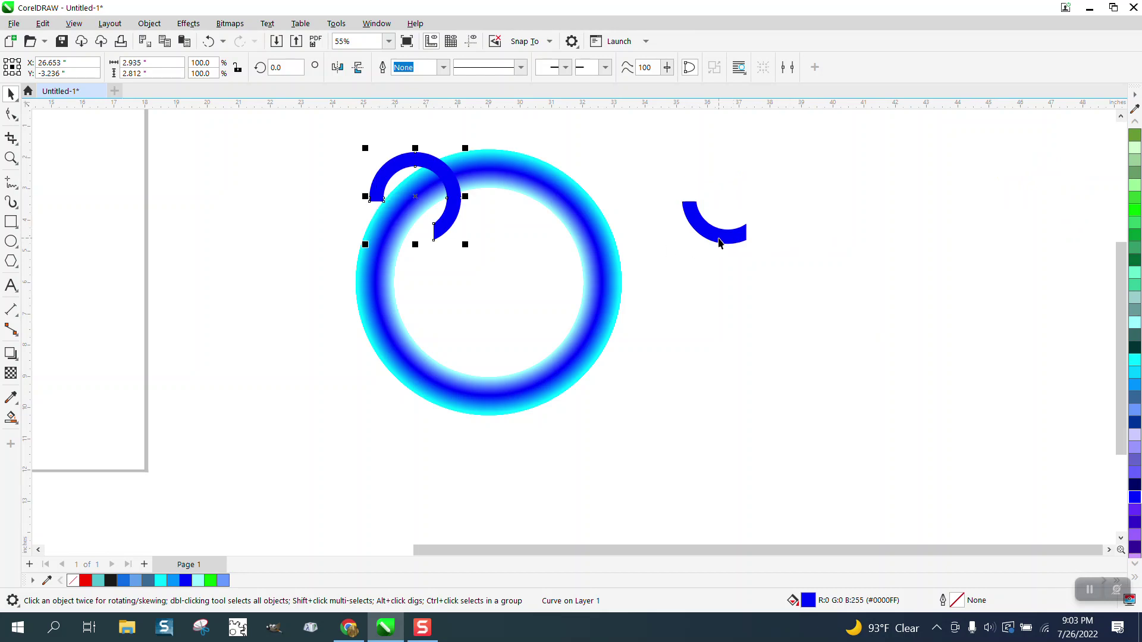
# Nudge the lower arc left to complete the small ring and send it To Back of Page.
pyautogui.click(719, 241)
pyautogui.hotkey('shift', 'Left')
pyautogui.hotkey('shift', 'Left')
pyautogui.hotkey('shift', 'Left')
pyautogui.hotkey('shift', 'Left')
pyautogui.hotkey('shift', 'Left')
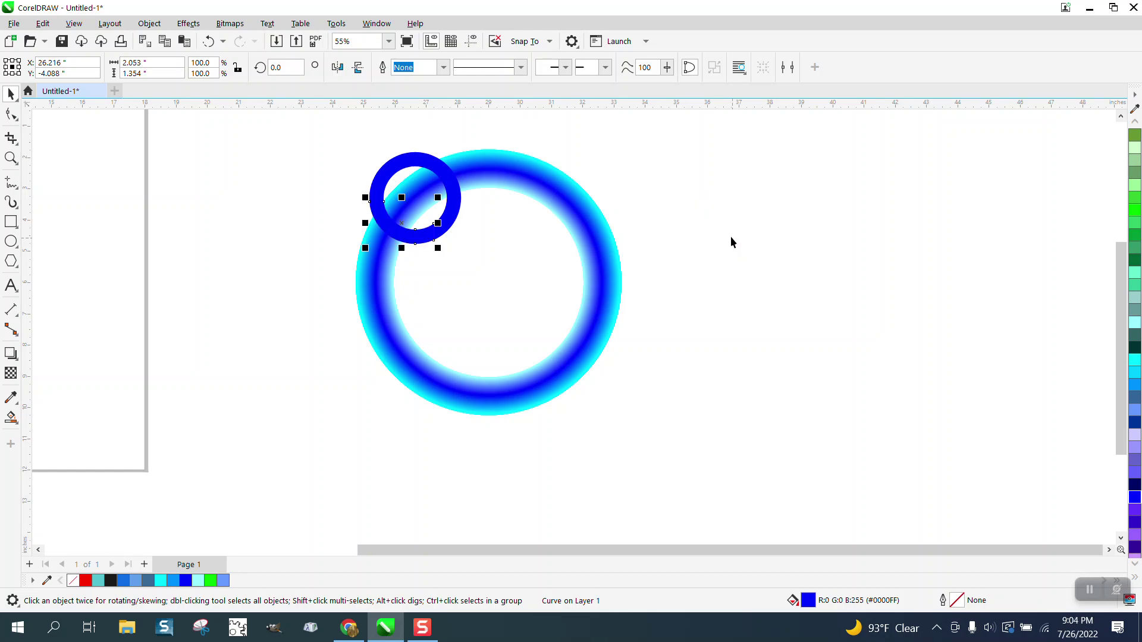
pyautogui.click(151, 25)
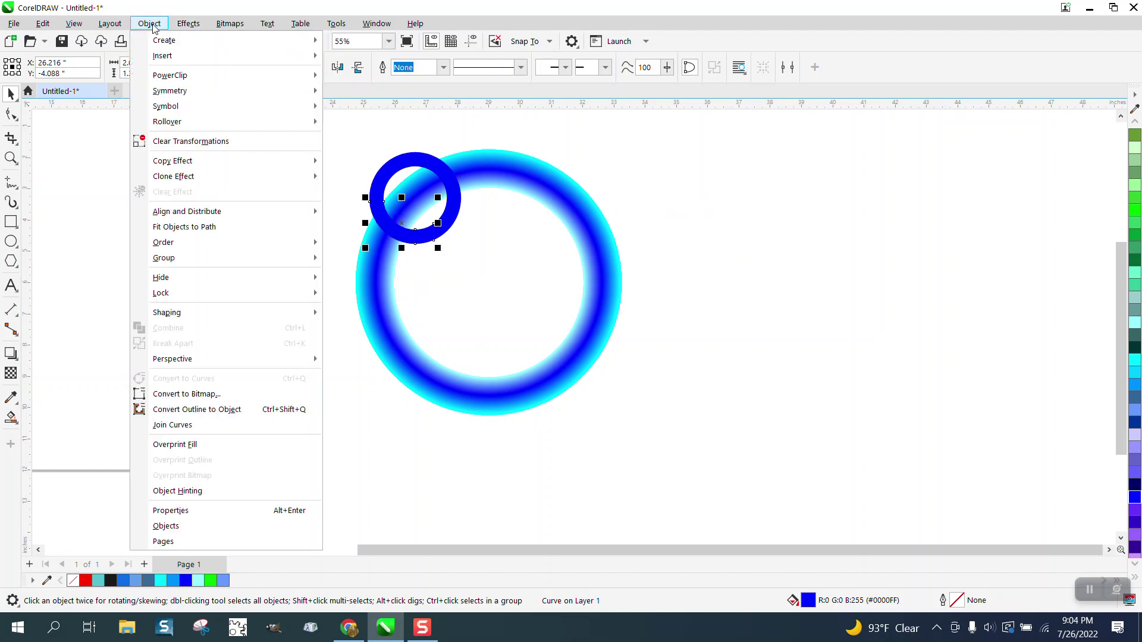
pyautogui.moveTo(184, 243)
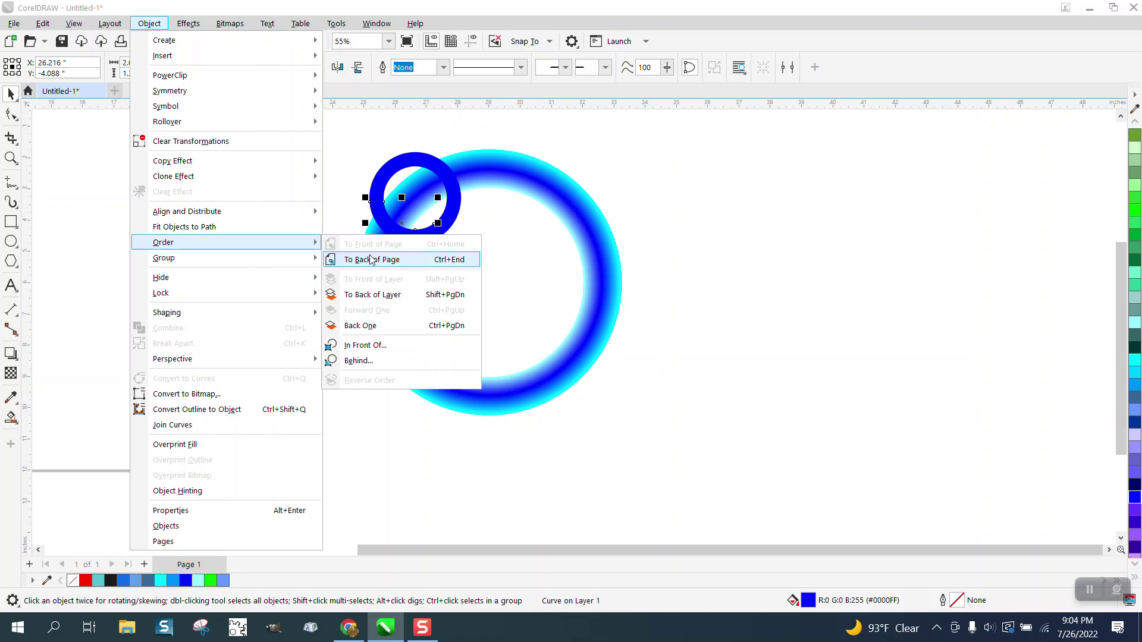
pyautogui.click(371, 260)
pyautogui.click(233, 231)
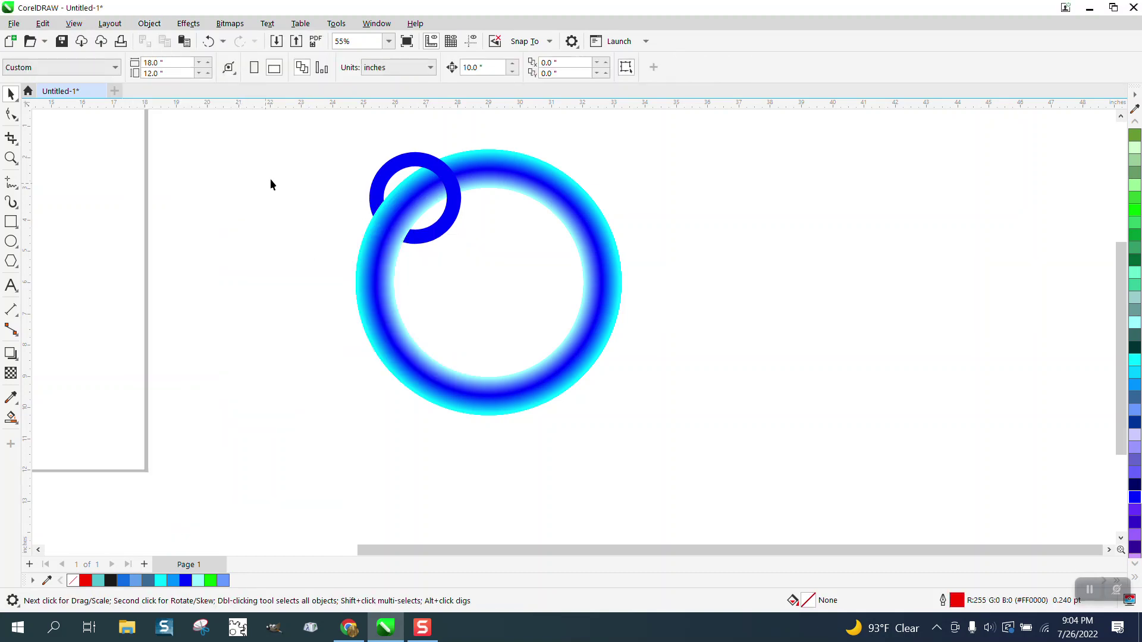
# Draw two concentric circles, Smart Fill the band between them blue, and move the ring aside.
pyautogui.click(11, 240)
pyautogui.moveTo(961, 188); pyautogui.dragTo(764, 390)
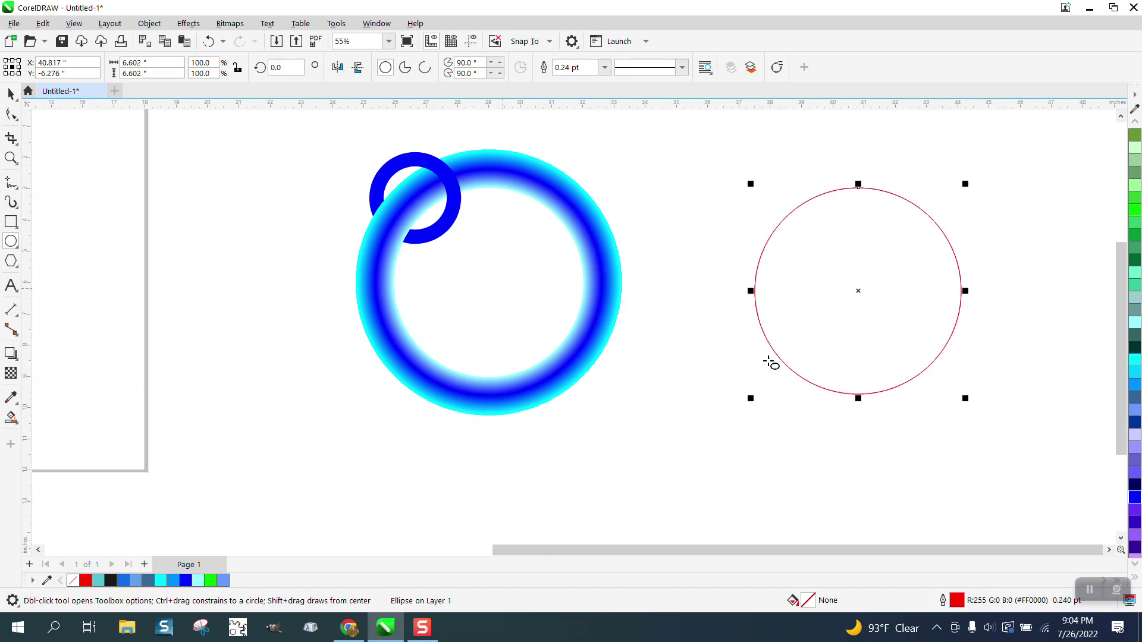
pyautogui.moveTo(965, 183); pyautogui.dragTo(943, 205)
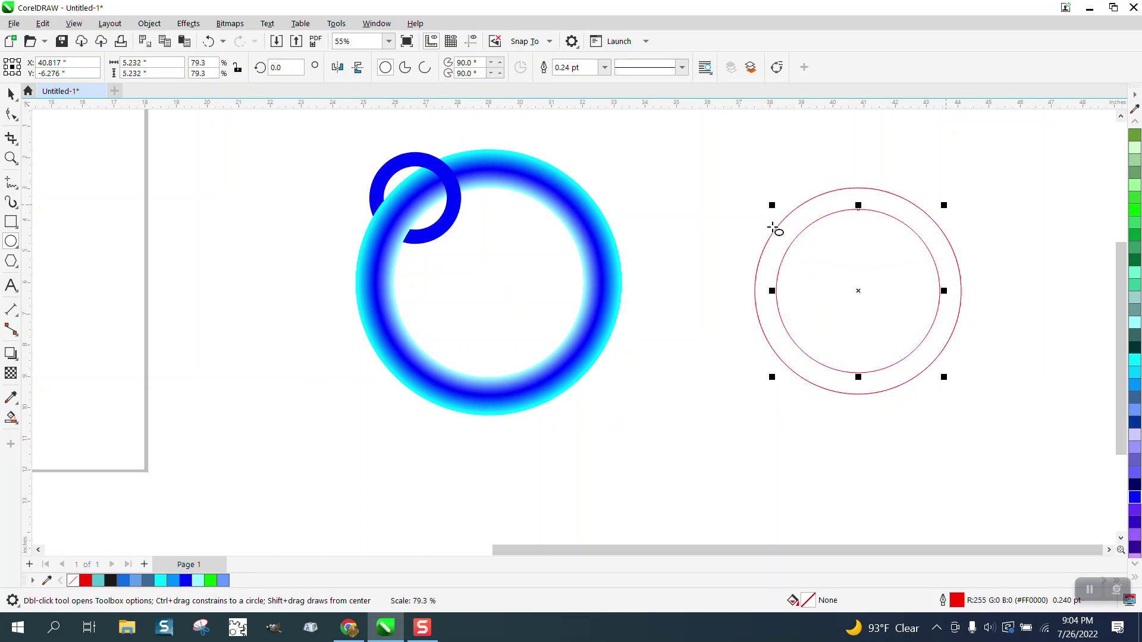
pyautogui.click(13, 418)
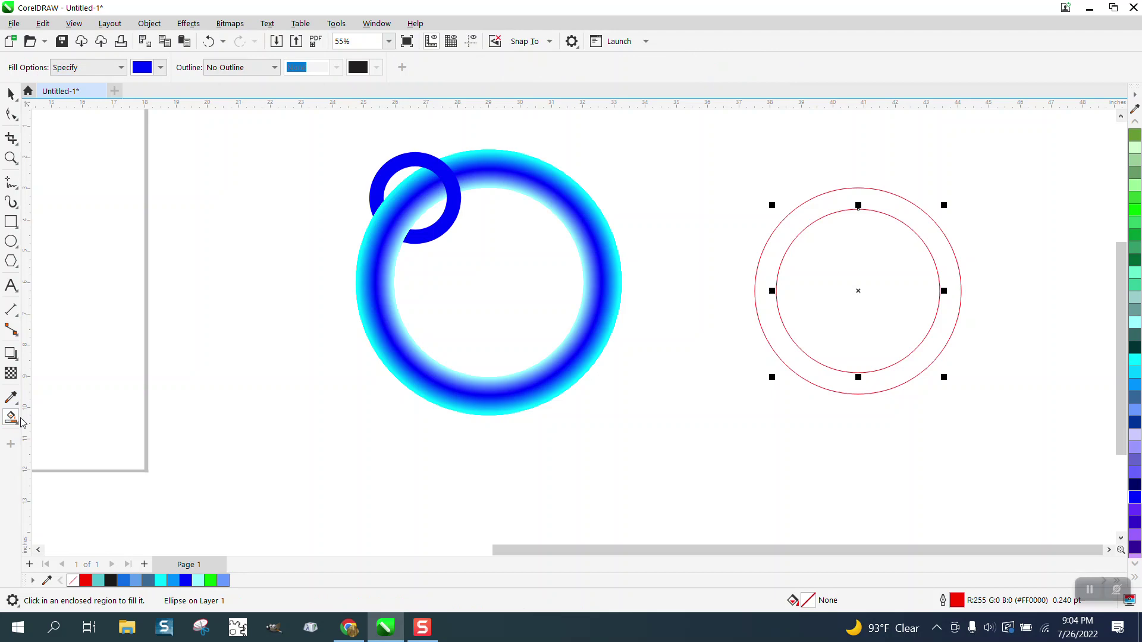
pyautogui.click(767, 274)
pyautogui.scroll(-2, 179, 213)
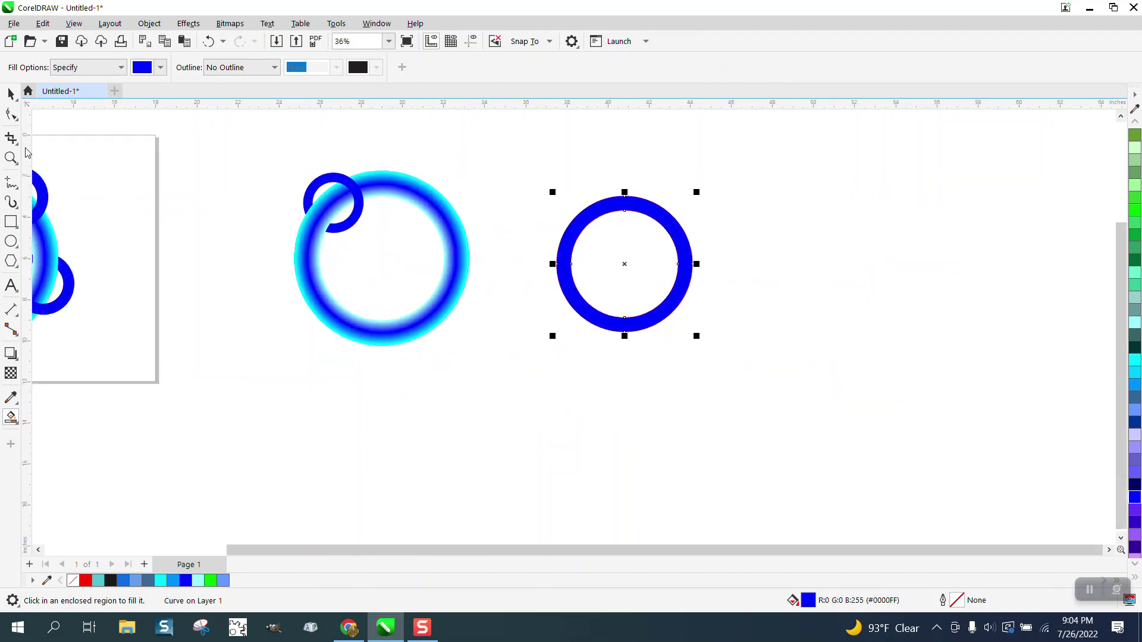
pyautogui.click(10, 94)
pyautogui.moveTo(619, 255); pyautogui.dragTo(989, 299)
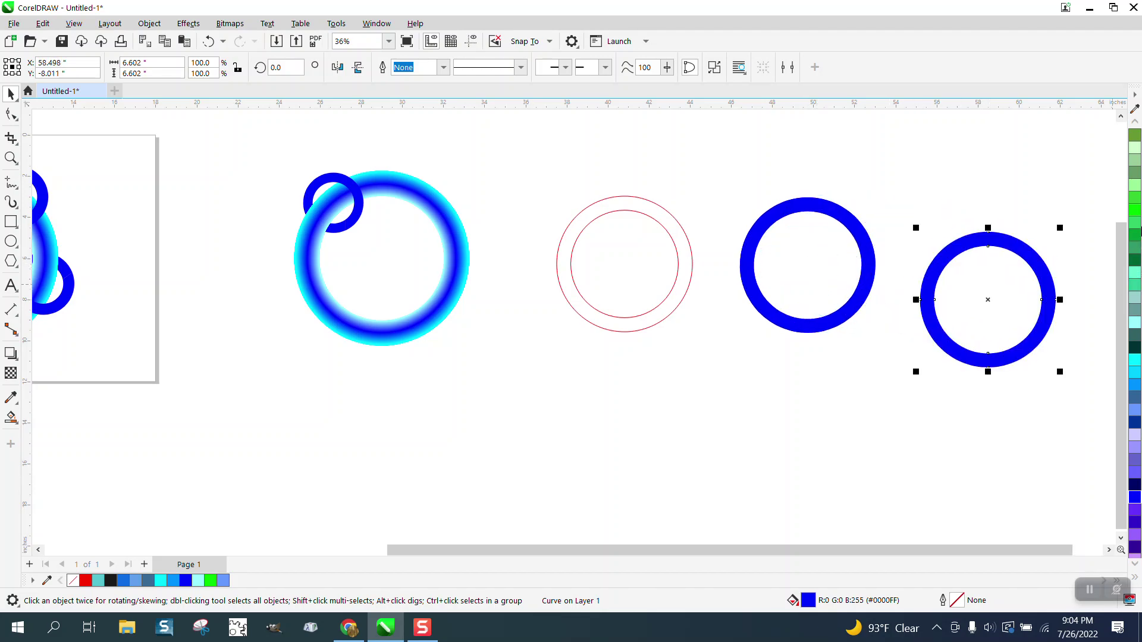
# Duplicate the blue ring, colour the copy yellow, and overlap it up-left on the blue ring.
pyautogui.click(1135, 123)
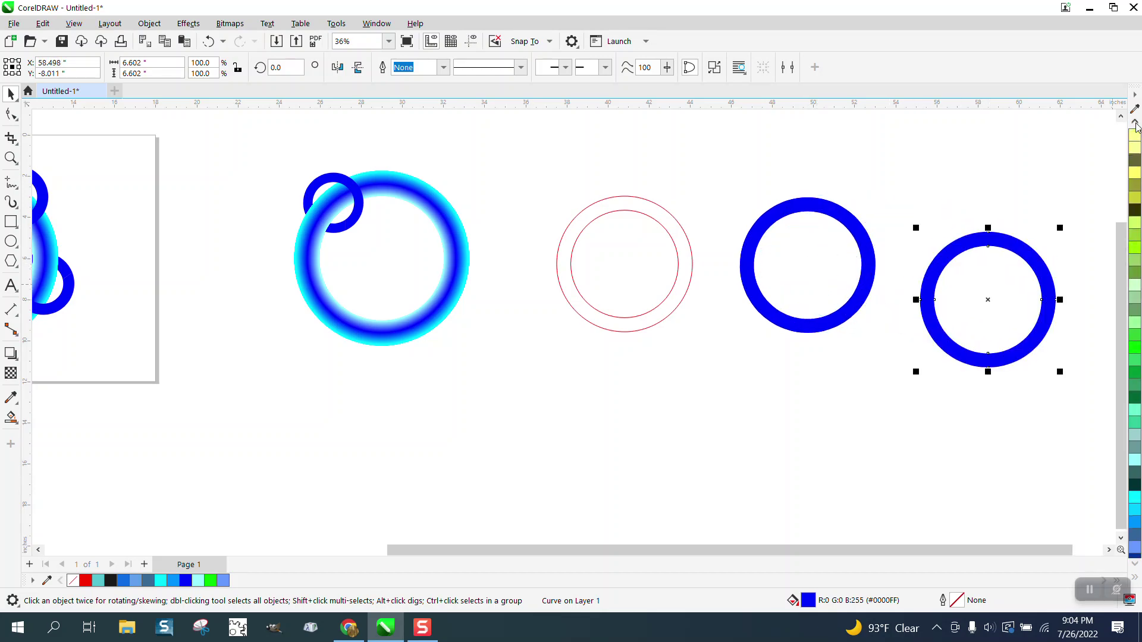
pyautogui.click(1136, 123)
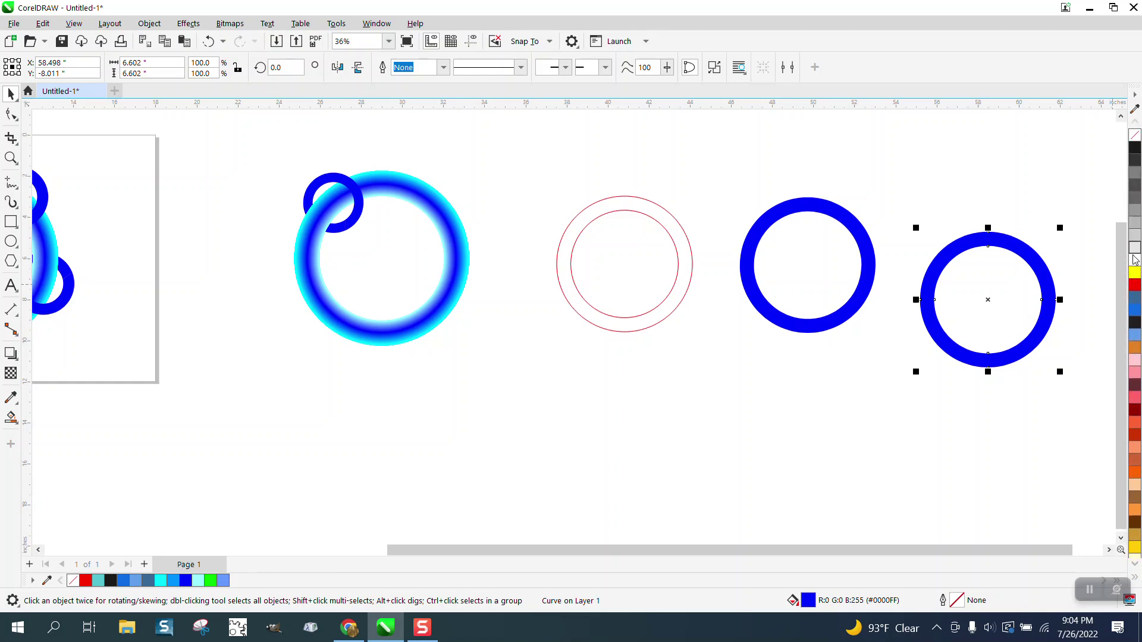
pyautogui.click(1135, 275)
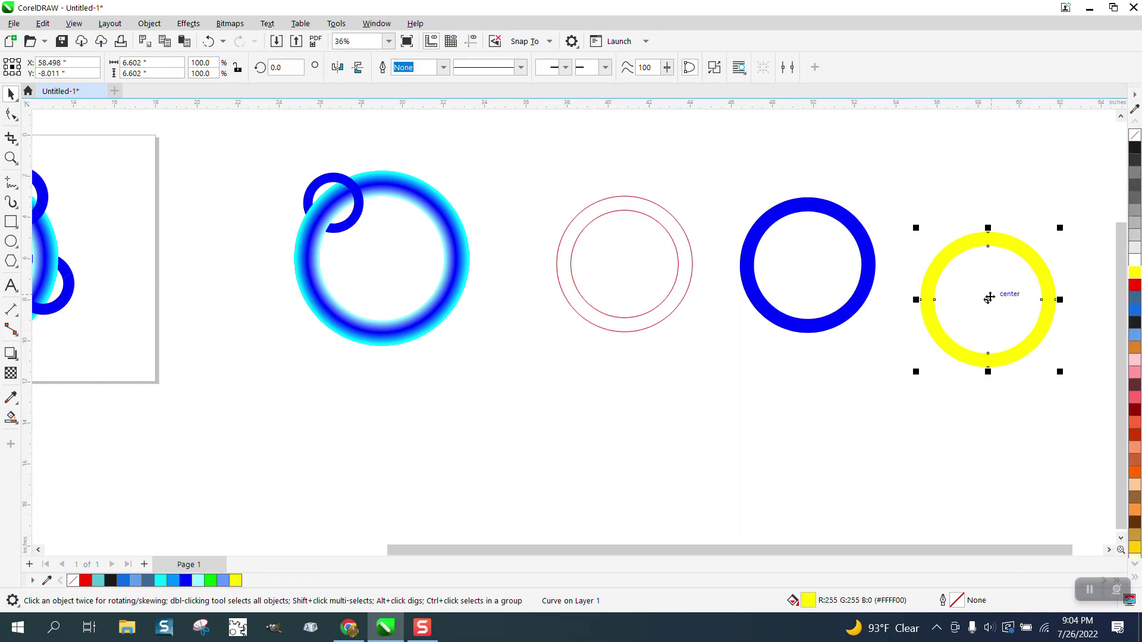
pyautogui.moveTo(990, 298); pyautogui.dragTo(710, 221)
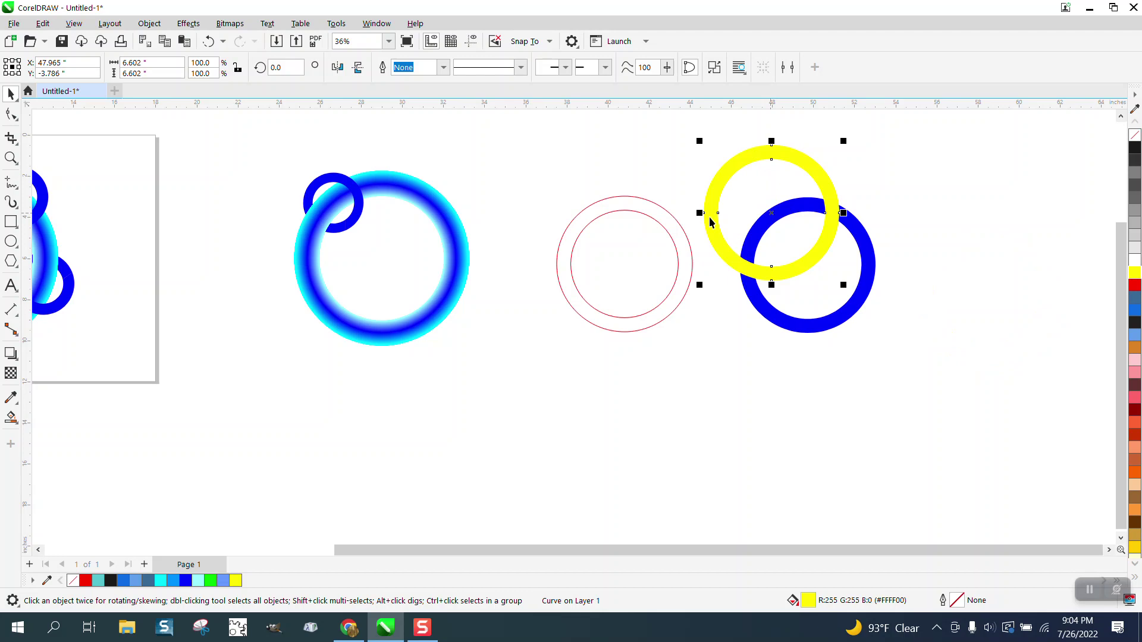
# Delete the two leftover outline circles.
pyautogui.moveTo(546, 182); pyautogui.dragTo(705, 360)
pyautogui.press('Delete')
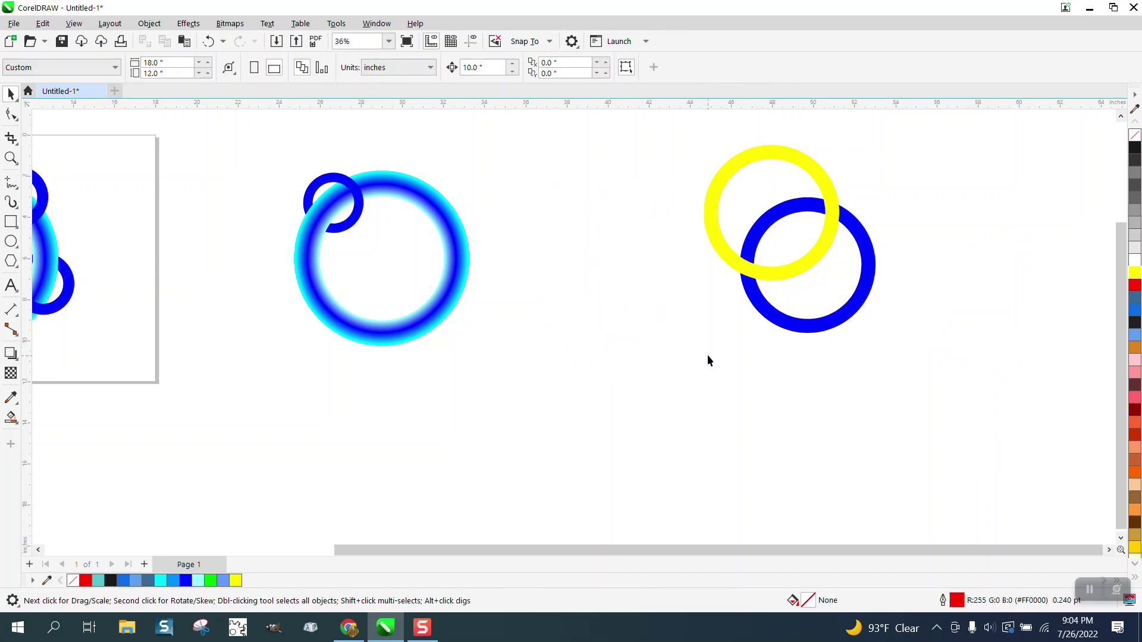
pyautogui.click(11, 221)
# Draw a rectangle over the lower-left crossing and Intersect it with both rings, then check the piece.
pyautogui.moveTo(693, 228); pyautogui.dragTo(788, 308)
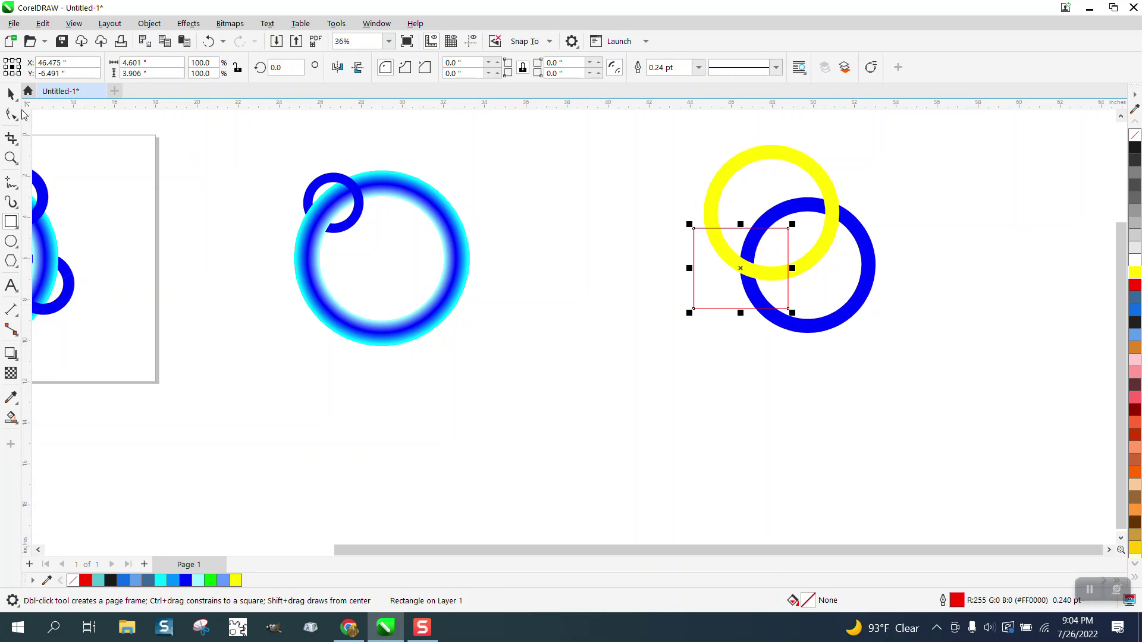
pyautogui.click(12, 95)
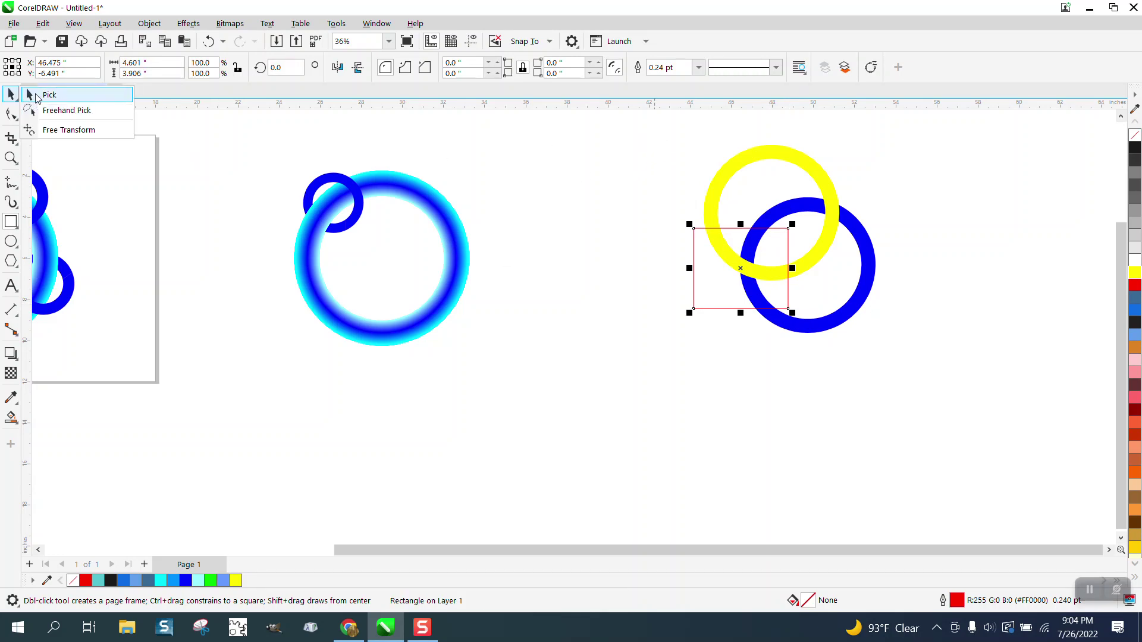
pyautogui.click(42, 96)
pyautogui.moveTo(633, 132); pyautogui.dragTo(966, 401)
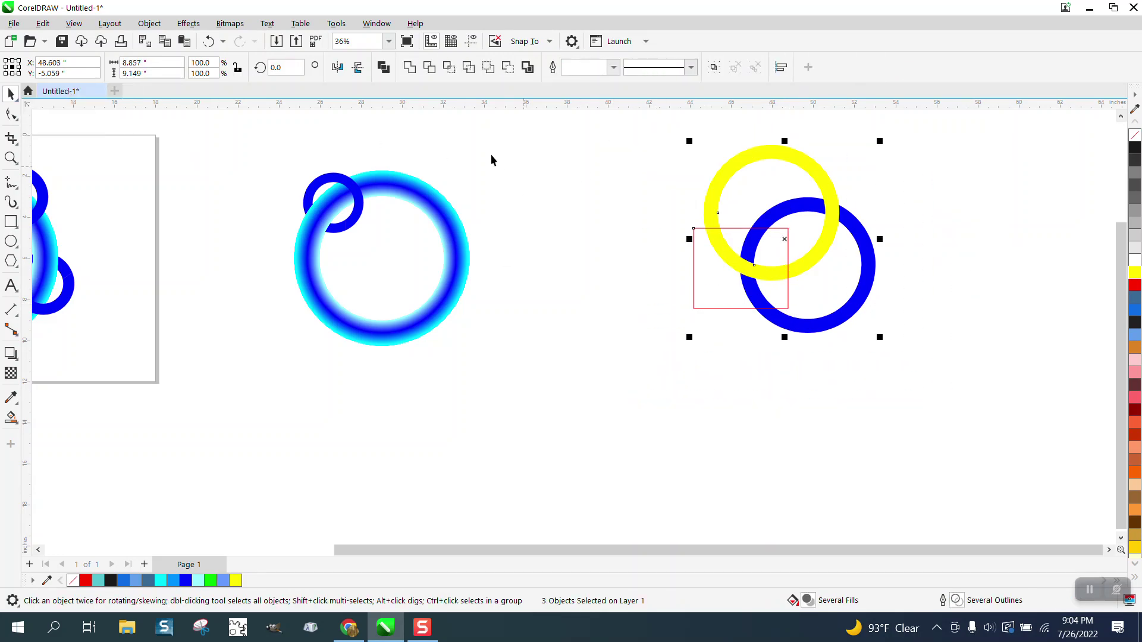
pyautogui.click(447, 71)
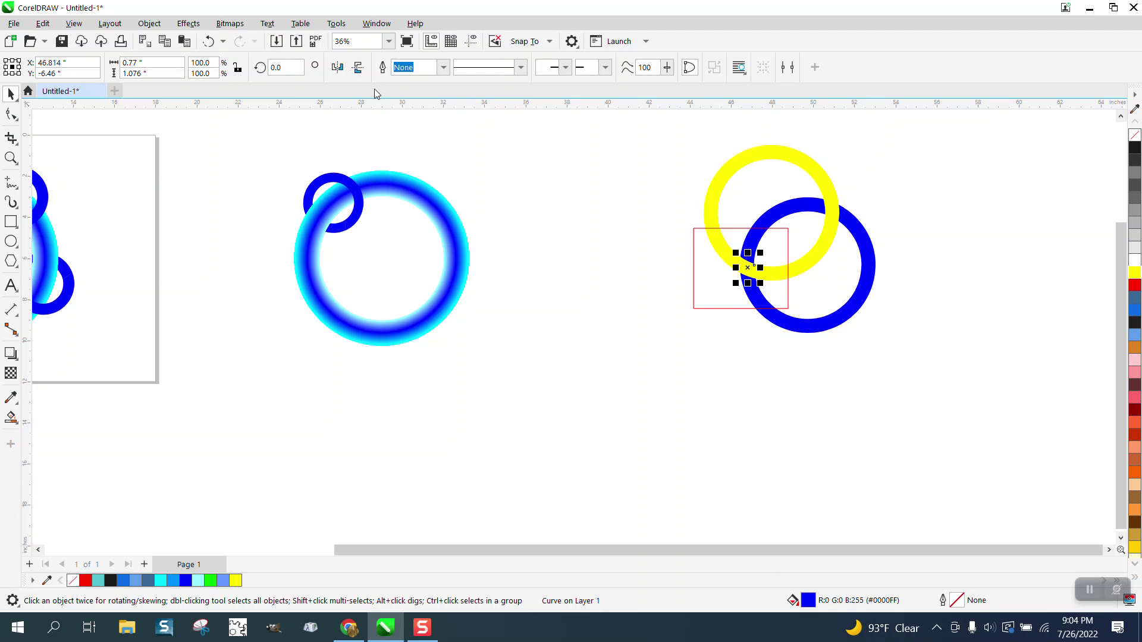
pyautogui.press('Right')
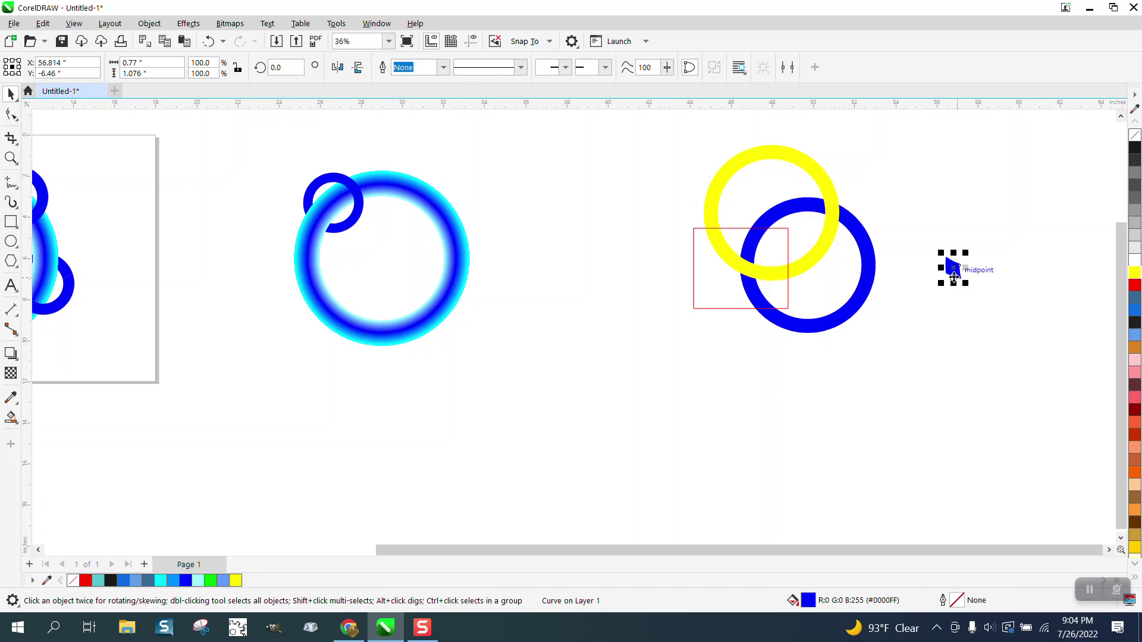
pyautogui.hotkey('ctrl', 'z')
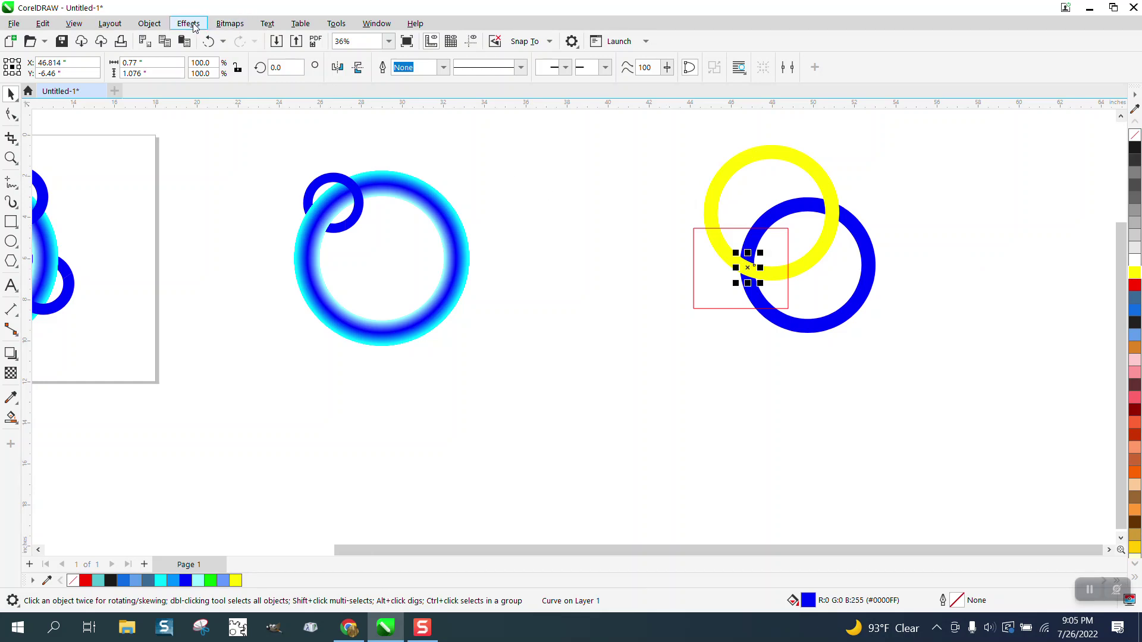
# Bring the small blue piece in front of the yellow ring.
pyautogui.click(149, 24)
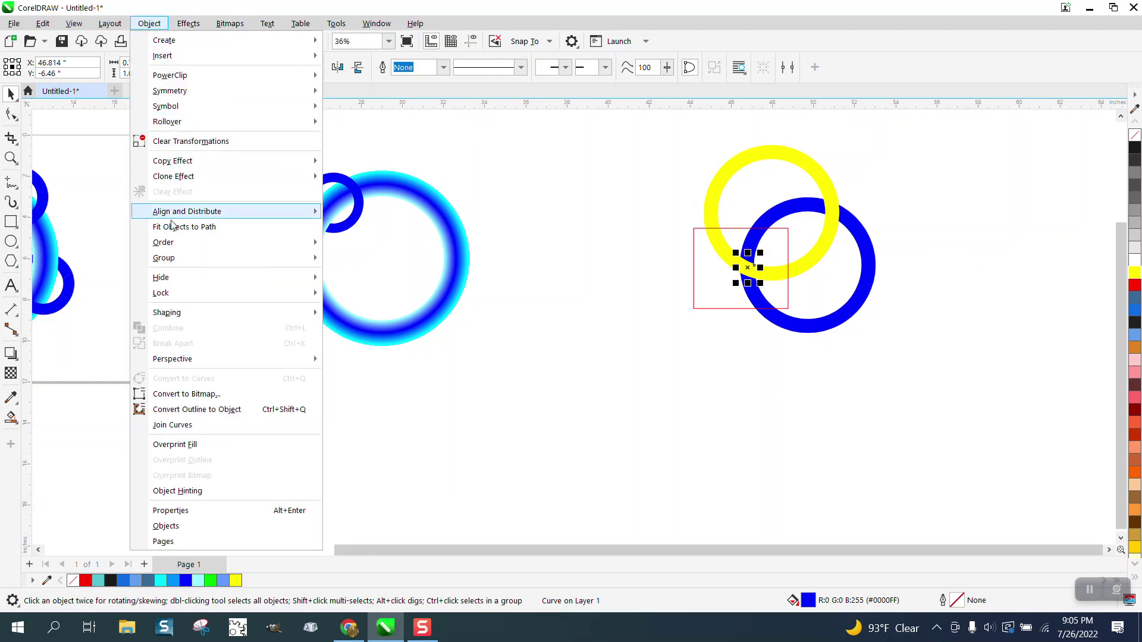
pyautogui.moveTo(172, 242)
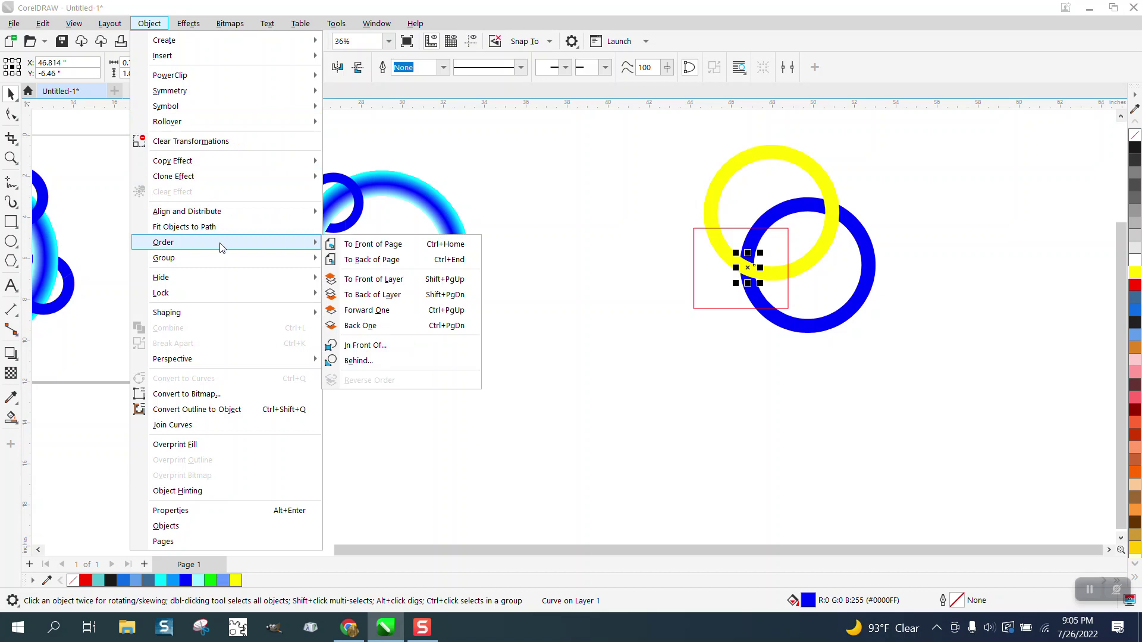
pyautogui.click(369, 247)
pyautogui.click(597, 245)
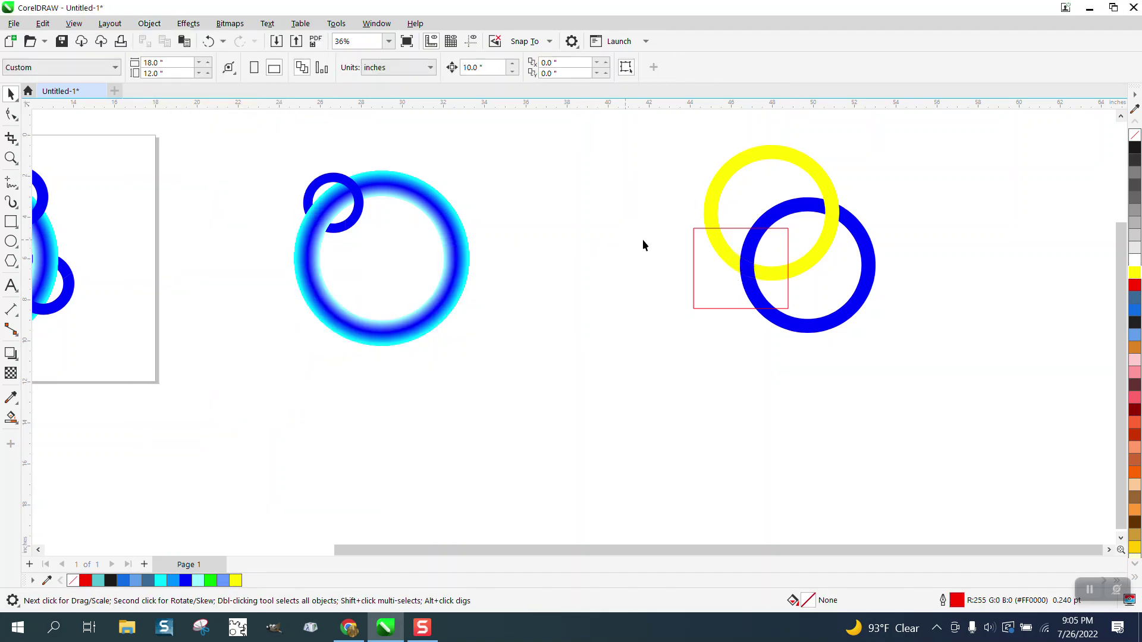
# Select and delete the red-outlined helper rectangle.
pyautogui.click(748, 283)
pyautogui.press('Delete')
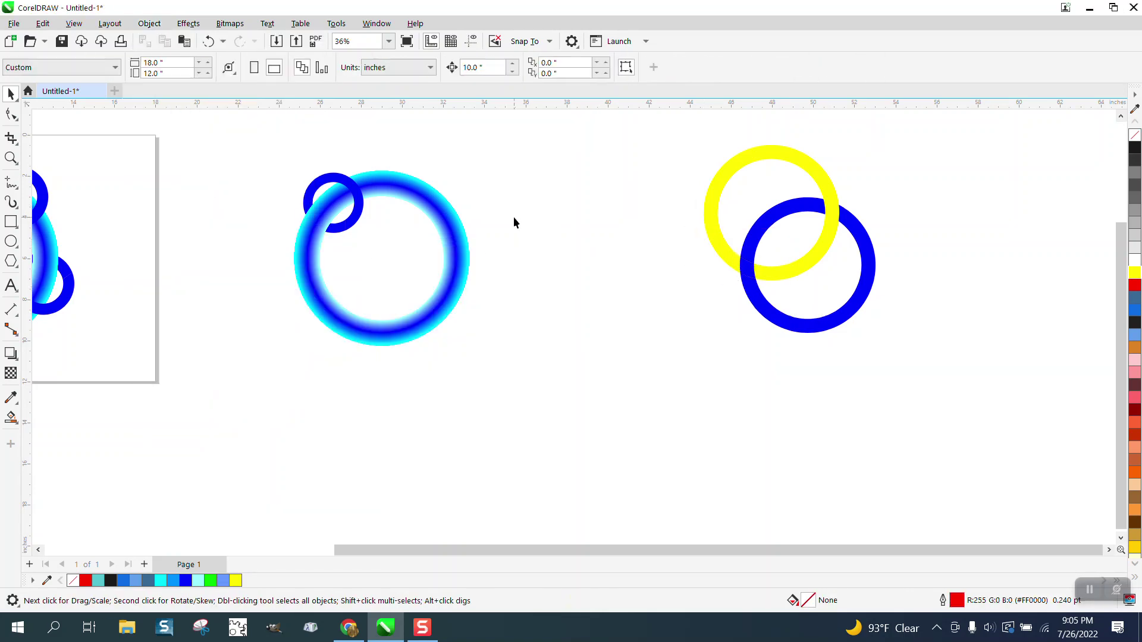
pyautogui.click(451, 231)
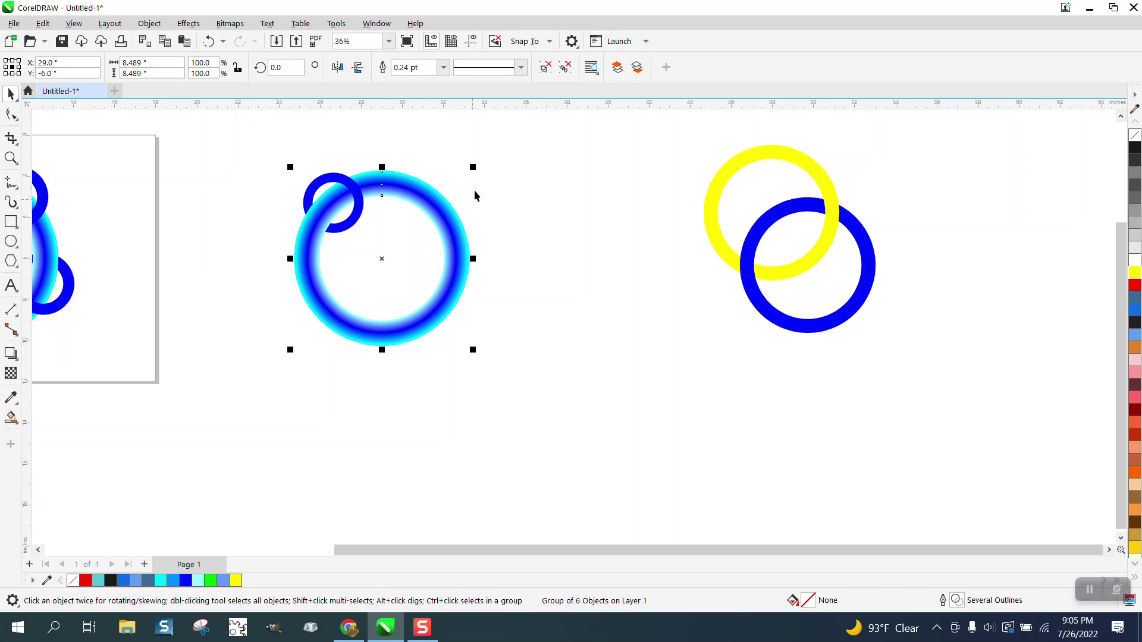
# Zoom onto the gradient ring, select the small blue ring, and move its rotation pivot to the gradient ring's centre.
pyautogui.click(452, 161)
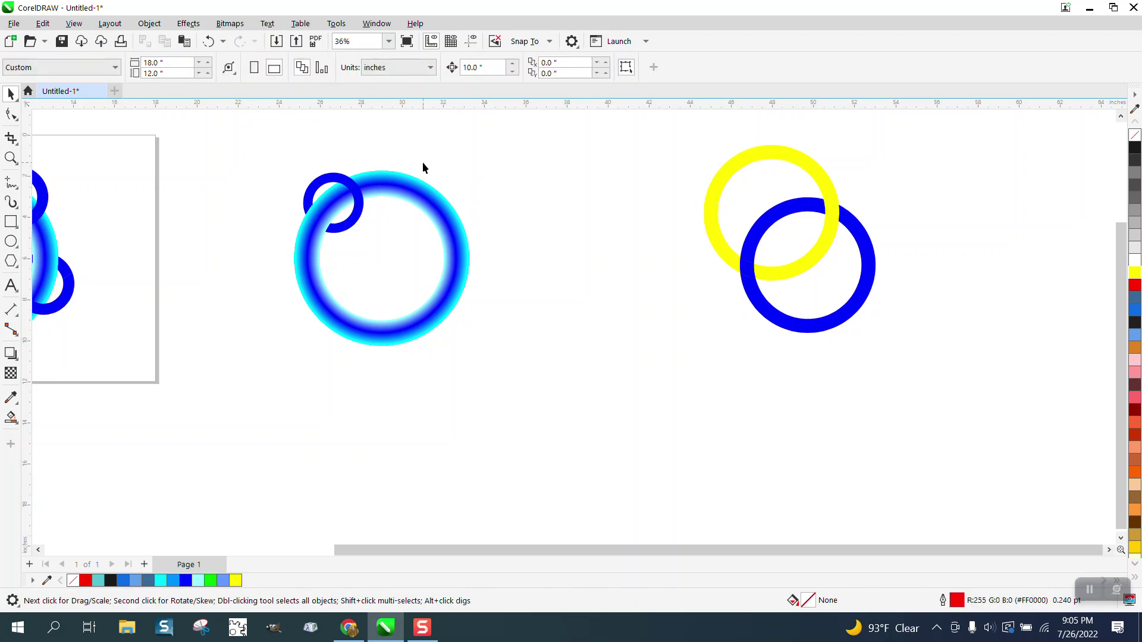
pyautogui.scroll(-1, 408, 216)
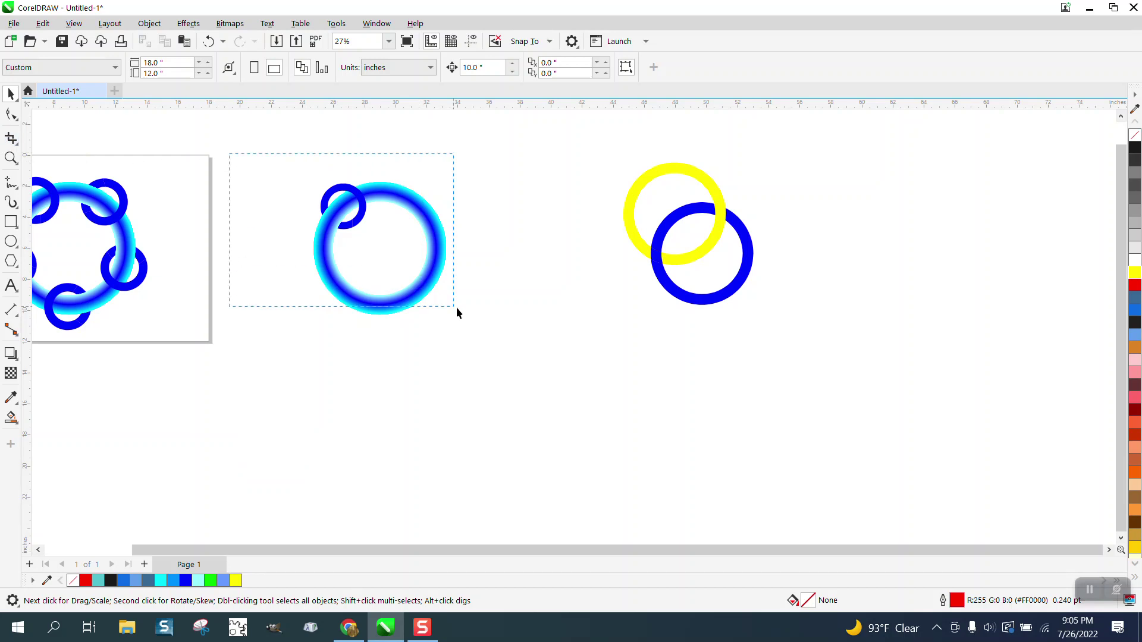
pyautogui.moveTo(456, 313); pyautogui.dragTo(457, 314)
pyautogui.click(10, 158)
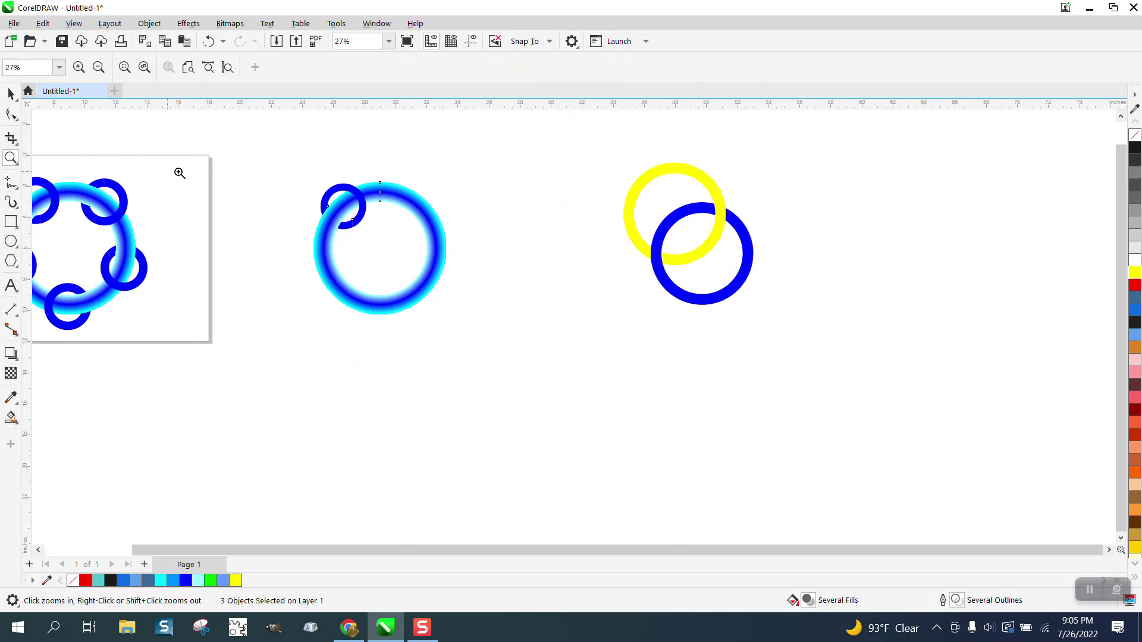
pyautogui.moveTo(282, 166); pyautogui.dragTo(527, 336)
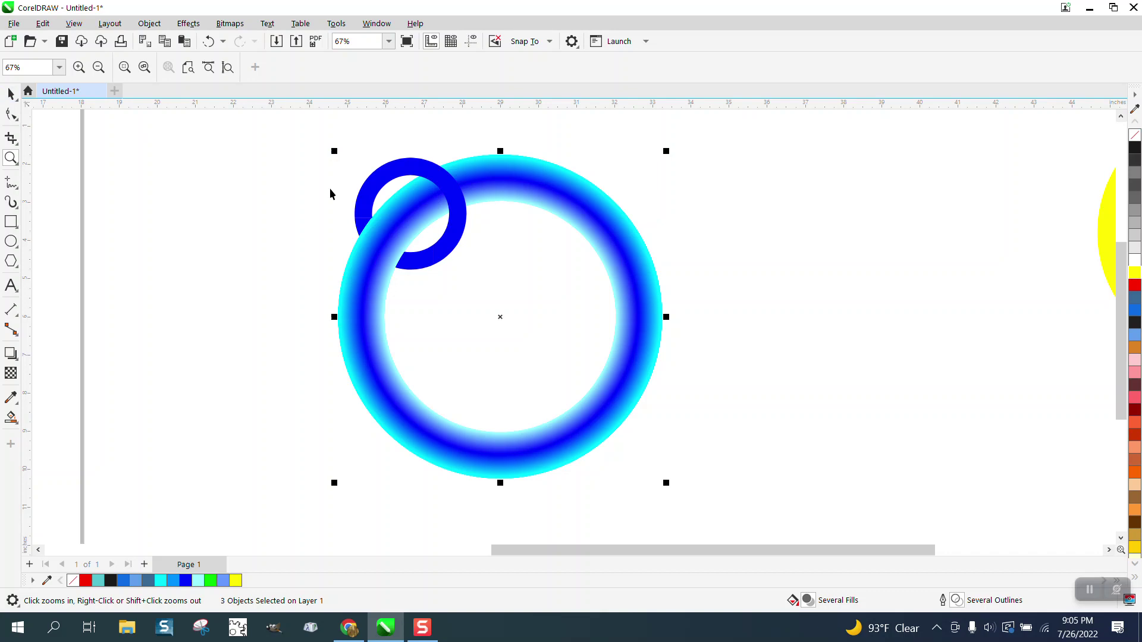
pyautogui.press('space')
pyautogui.moveTo(329, 150); pyautogui.dragTo(504, 290)
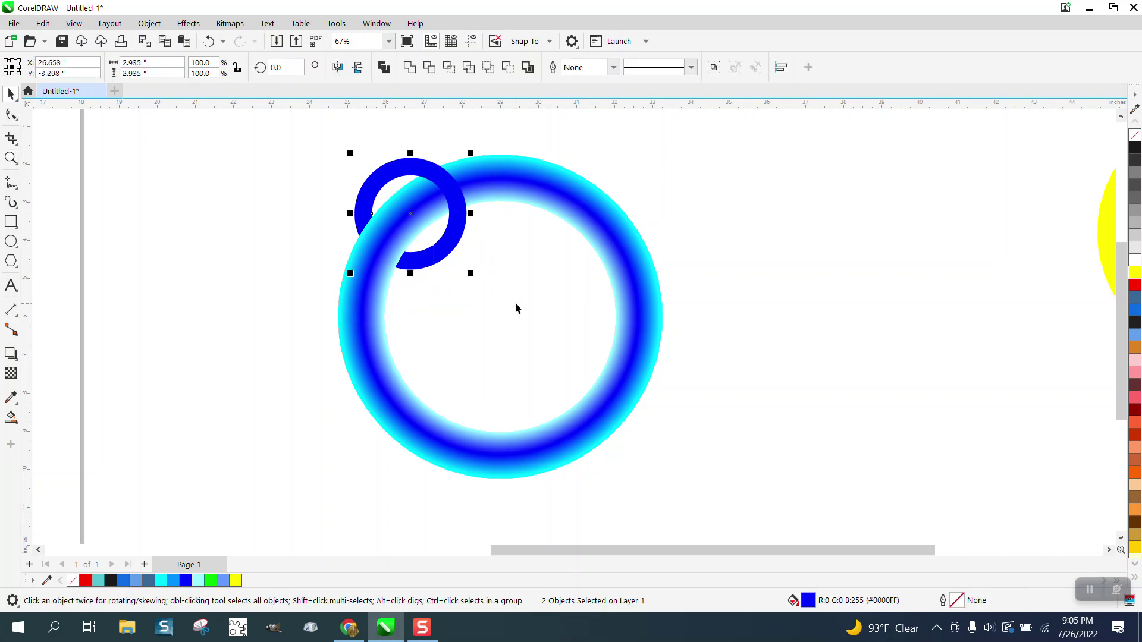
pyautogui.click(411, 213)
pyautogui.moveTo(412, 213)
pyautogui.mouseDown()
pyautogui.moveTo(476, 267)
pyautogui.moveTo(509, 308)
pyautogui.moveTo(499, 317)
pyautogui.mouseUp()
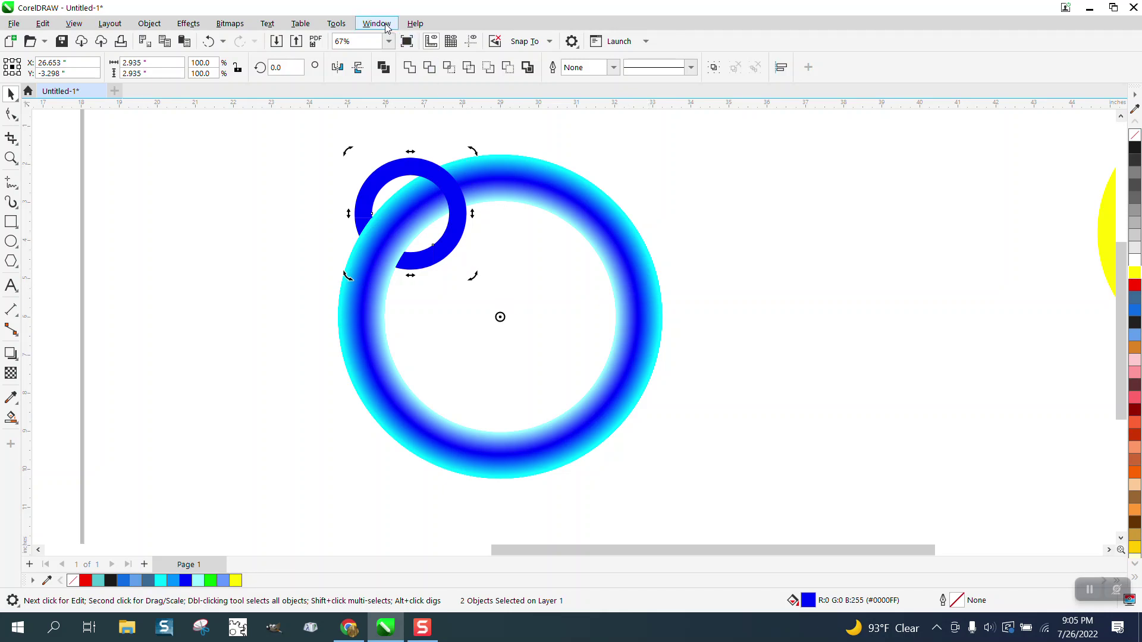
# In the Transform docker, rotate four copies of the small ring by 72° around the gradient ring.
pyautogui.click(386, 25)
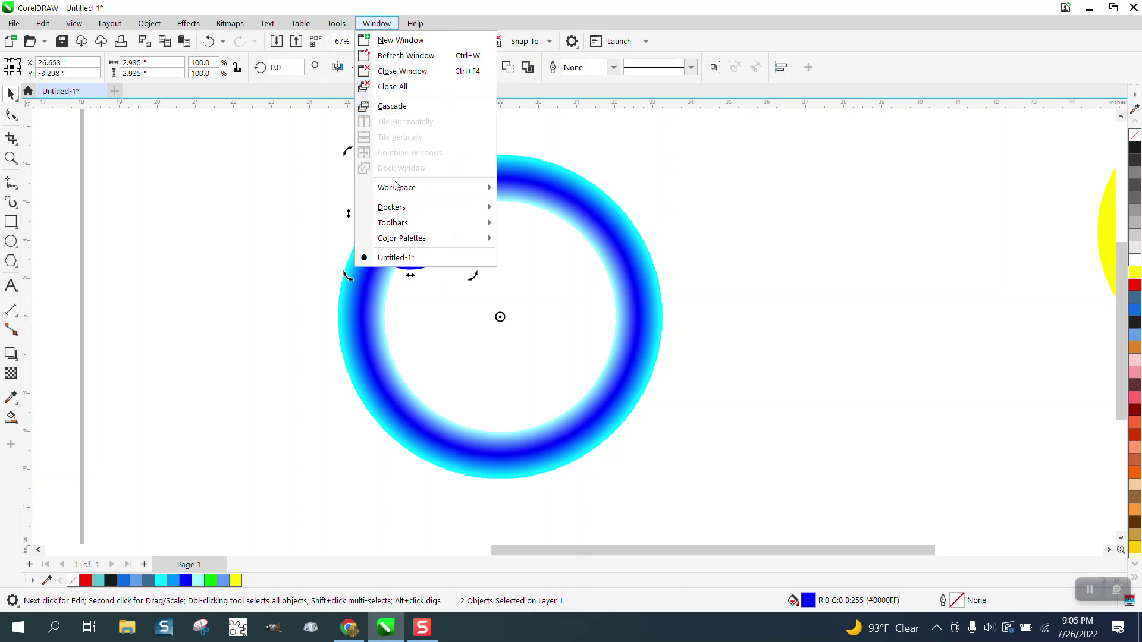
pyautogui.moveTo(400, 208)
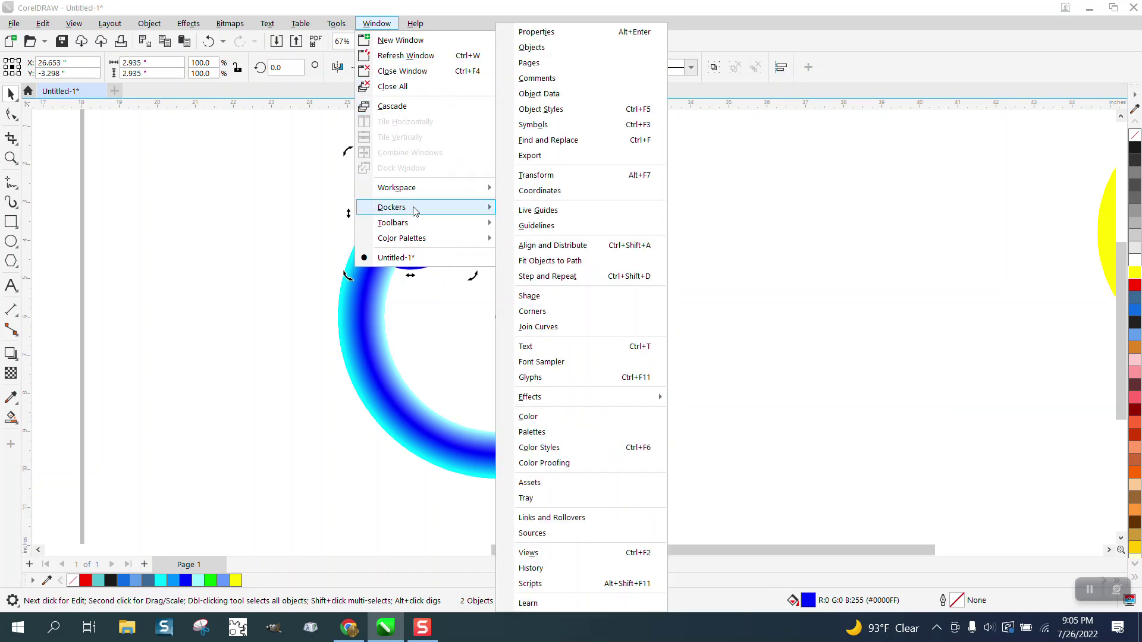
pyautogui.click(543, 177)
pyautogui.click(976, 156)
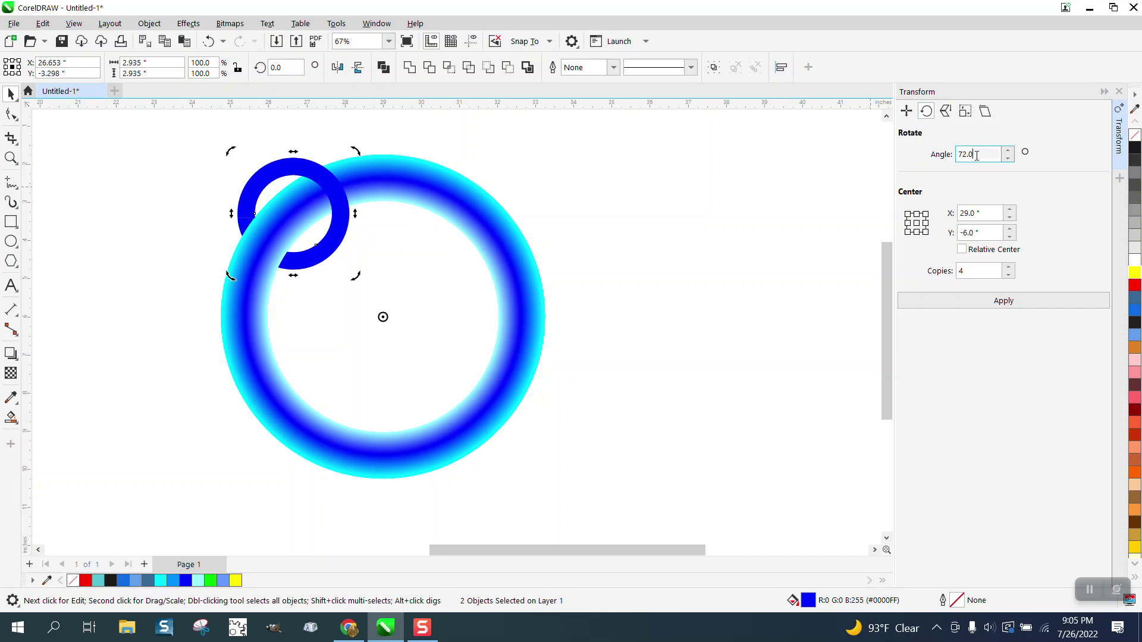
pyautogui.moveTo(976, 156); pyautogui.dragTo(939, 155)
pyautogui.write('360/5')
pyautogui.click(996, 301)
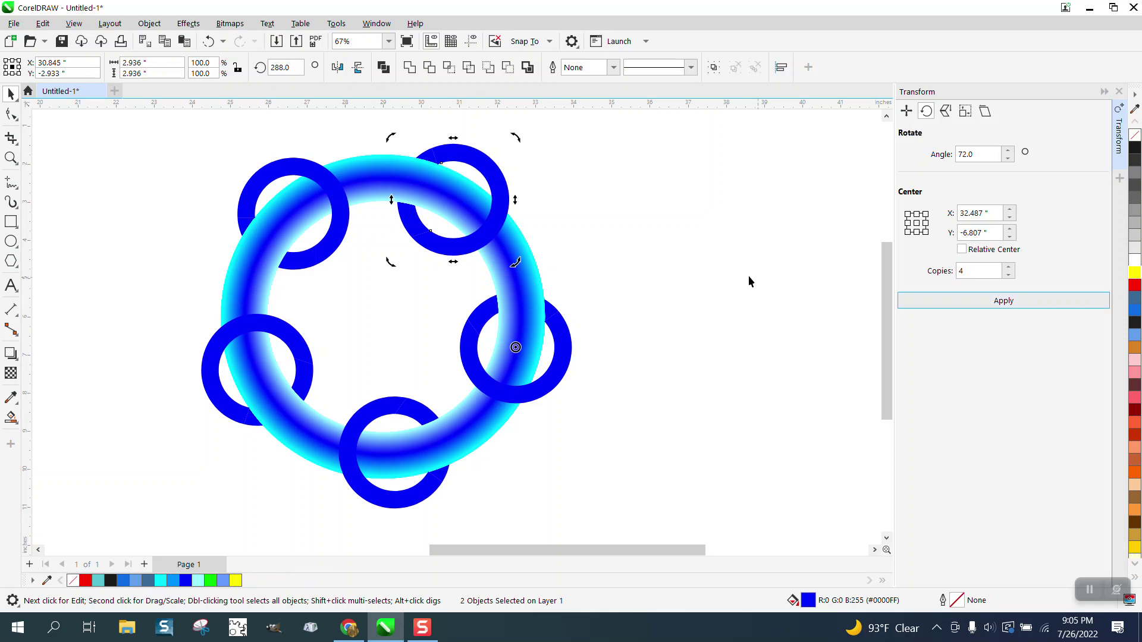
pyautogui.click(695, 241)
pyautogui.scroll(-1, 668, 219)
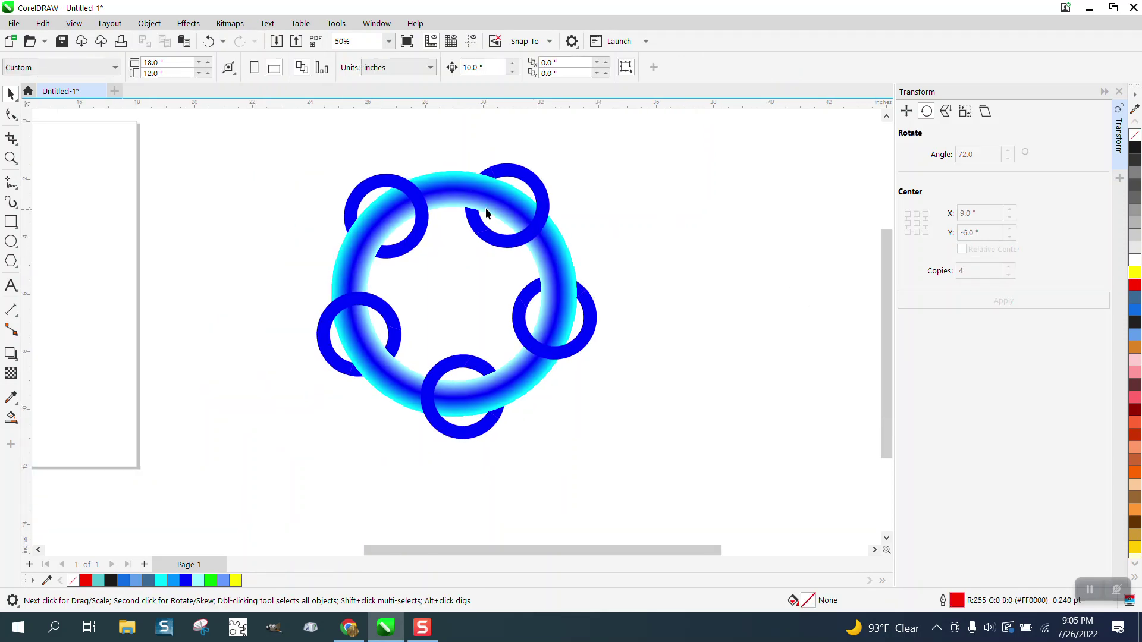
# Zoom in on the top of the ring figure to check the result.
pyautogui.scroll(-2, 484, 202)
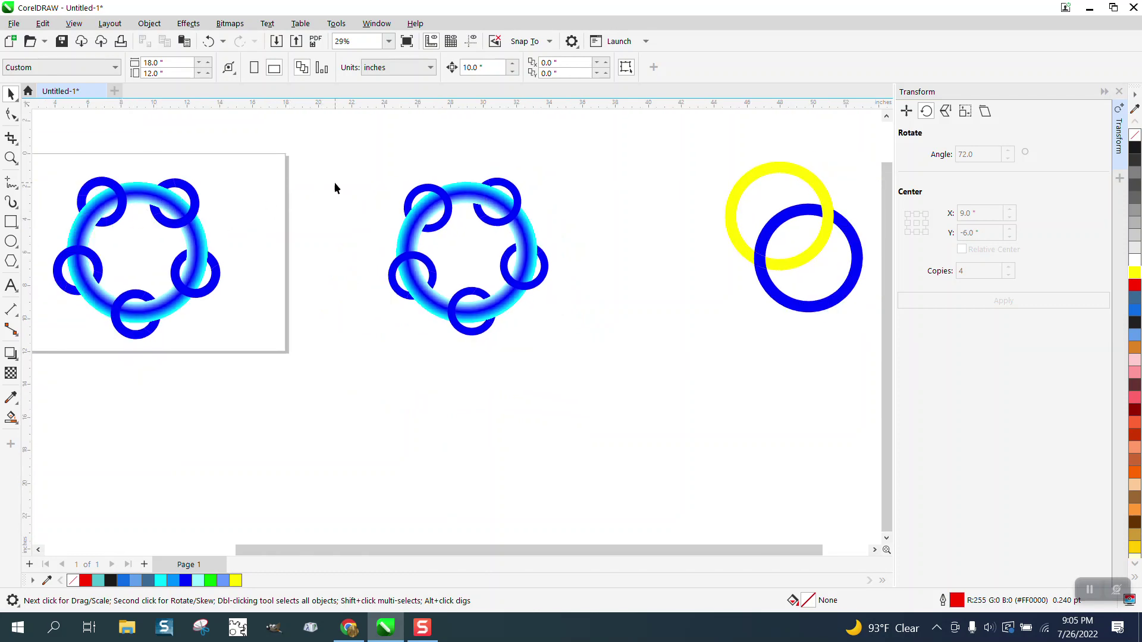
pyautogui.moveTo(704, 161); pyautogui.dragTo(873, 331)
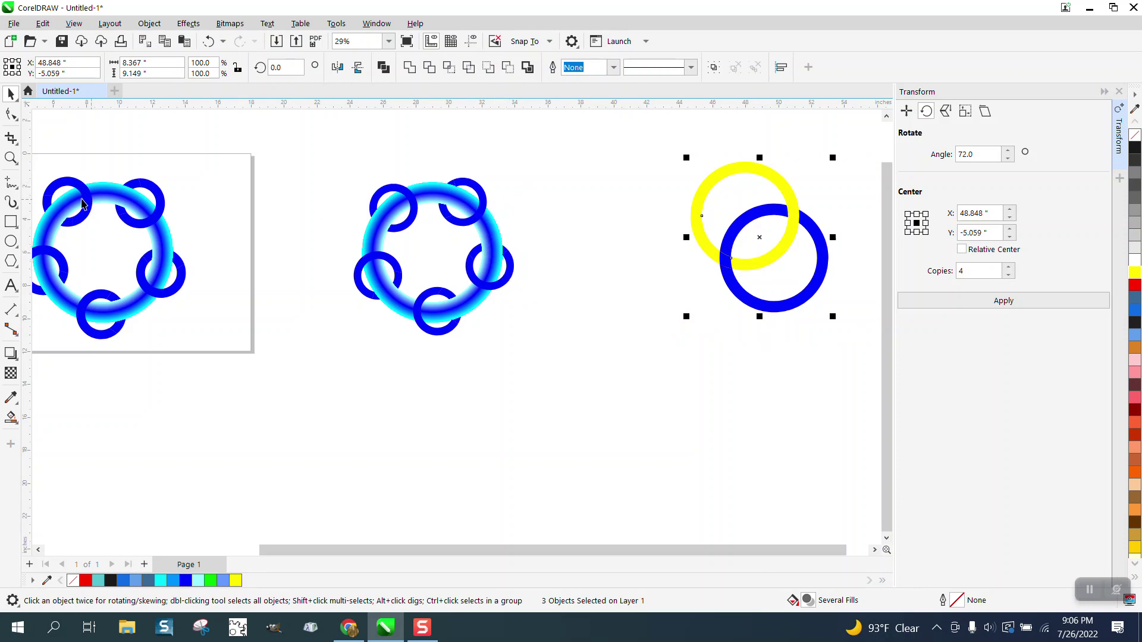
pyautogui.moveTo(361, 177); pyautogui.dragTo(547, 258)
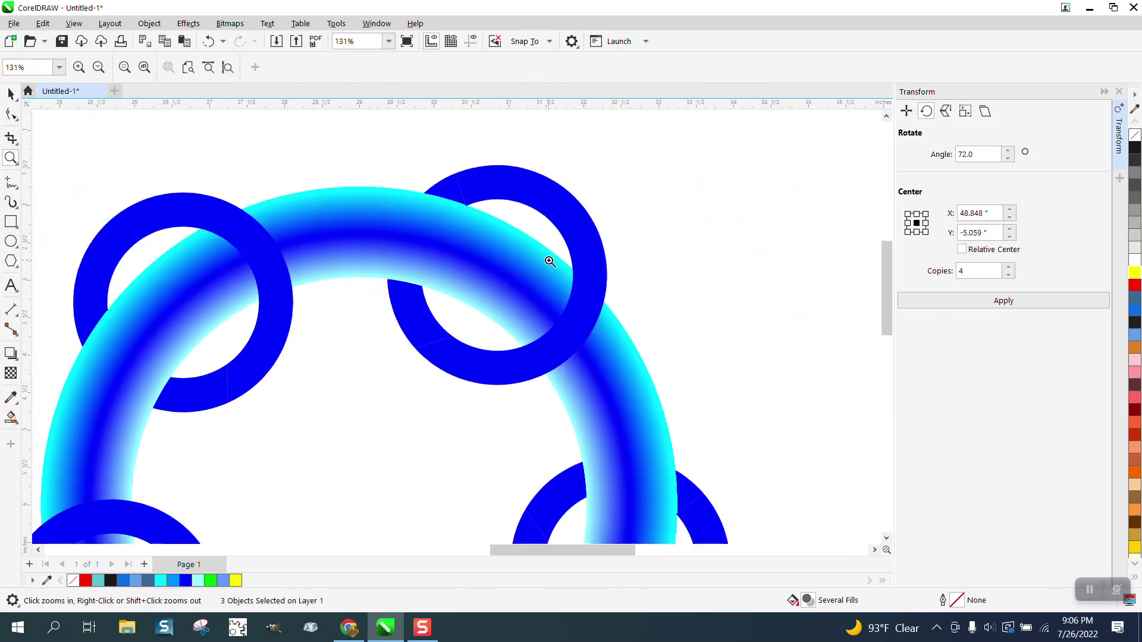
pyautogui.scroll(-3, 233, 260)
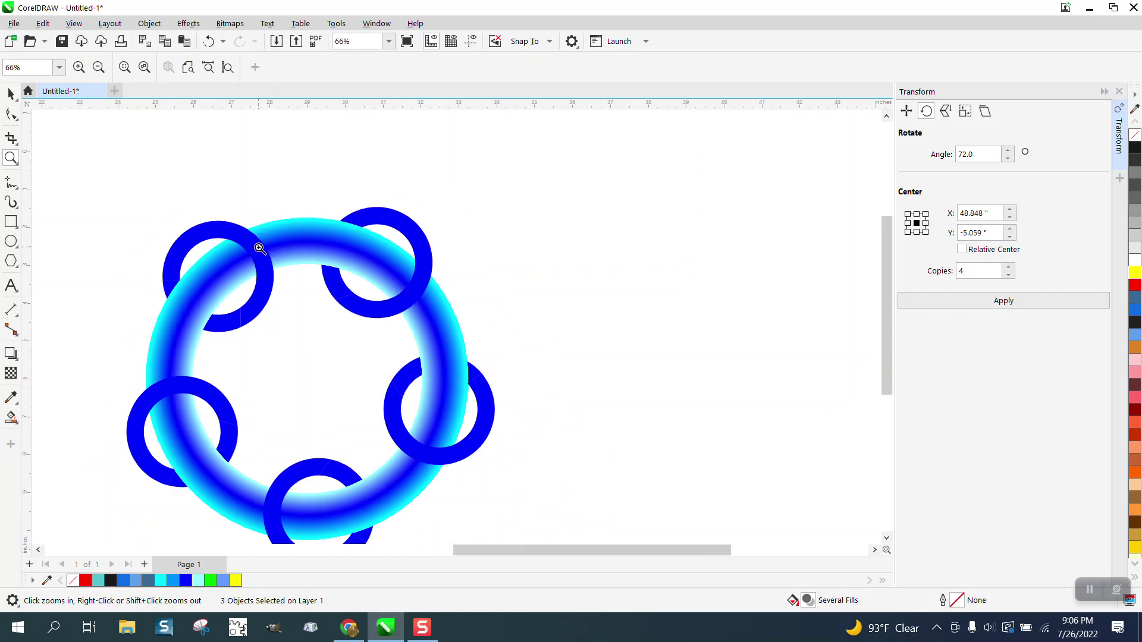
# Undo an accidental move of the gradient ring group and close the Transform docker.
pyautogui.click(11, 93)
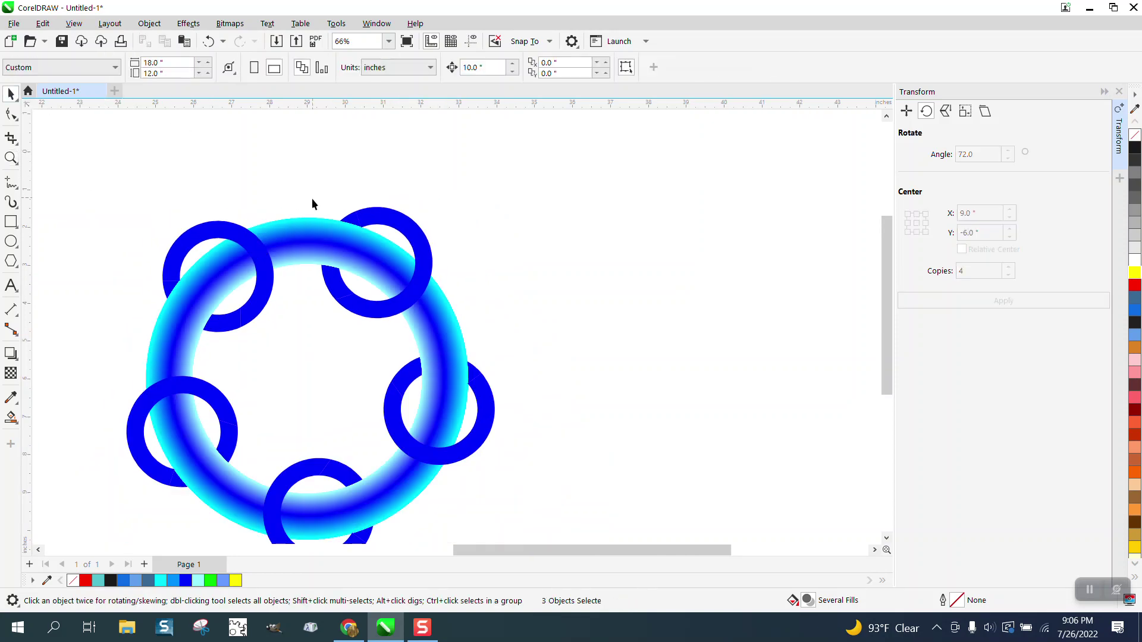
pyautogui.click(306, 240)
pyautogui.moveTo(307, 239); pyautogui.dragTo(689, 246)
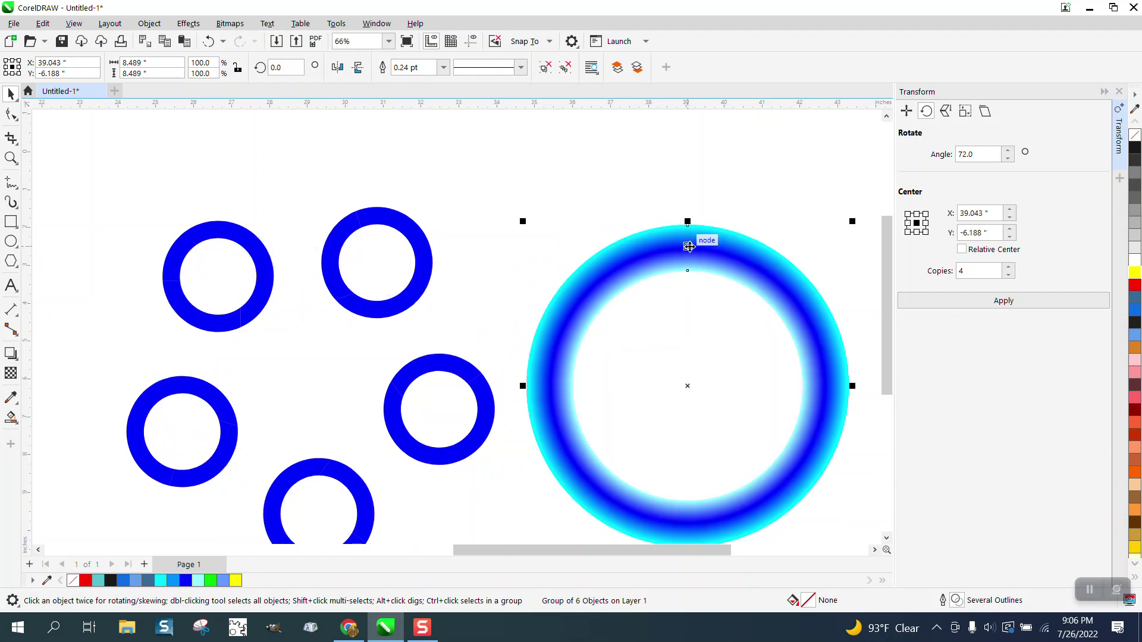
pyautogui.click(205, 41)
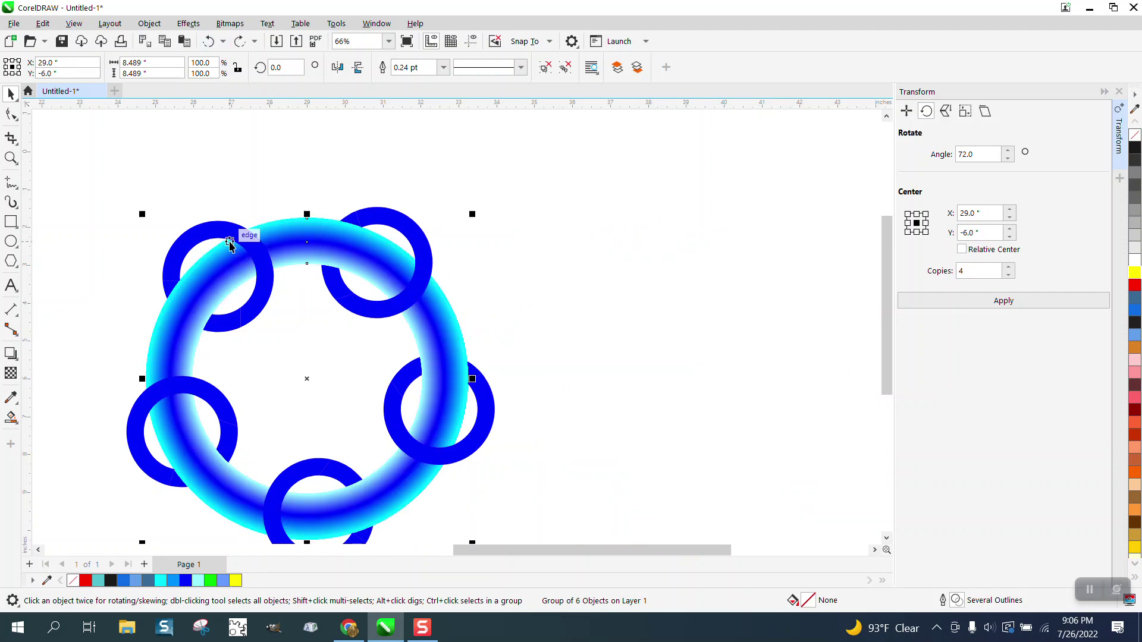
pyautogui.scroll(-1, 401, 185)
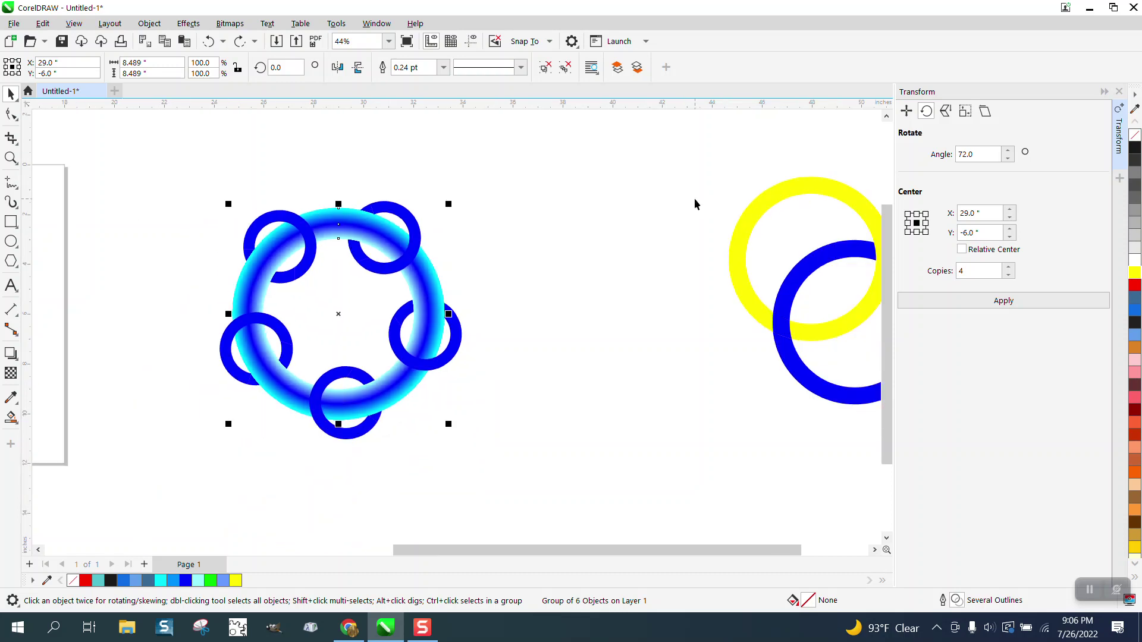
pyautogui.click(1118, 91)
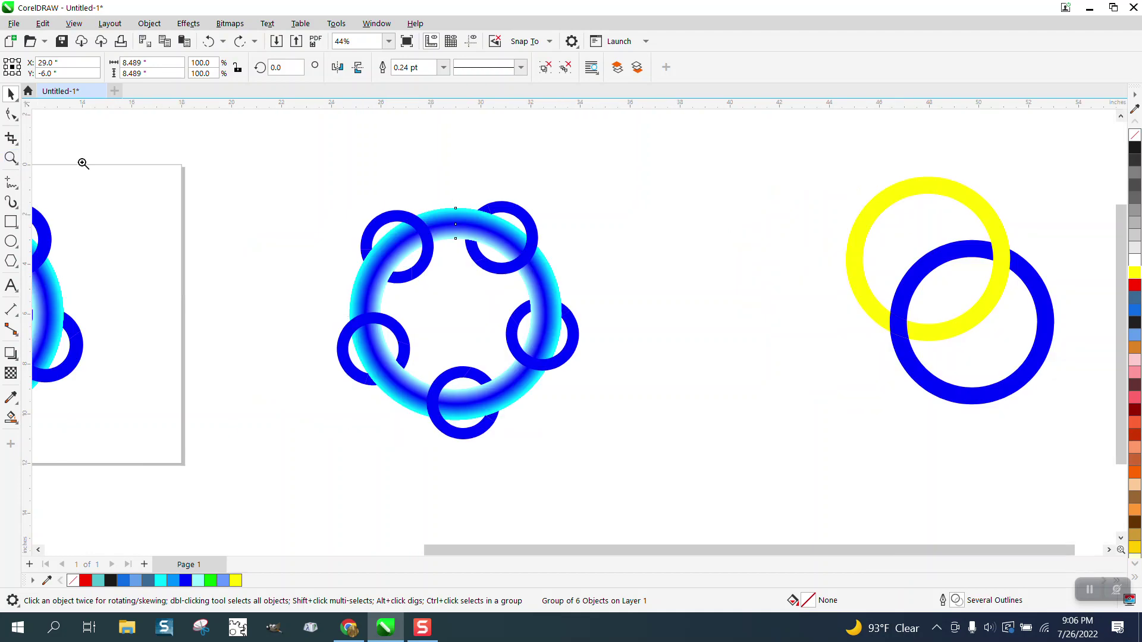